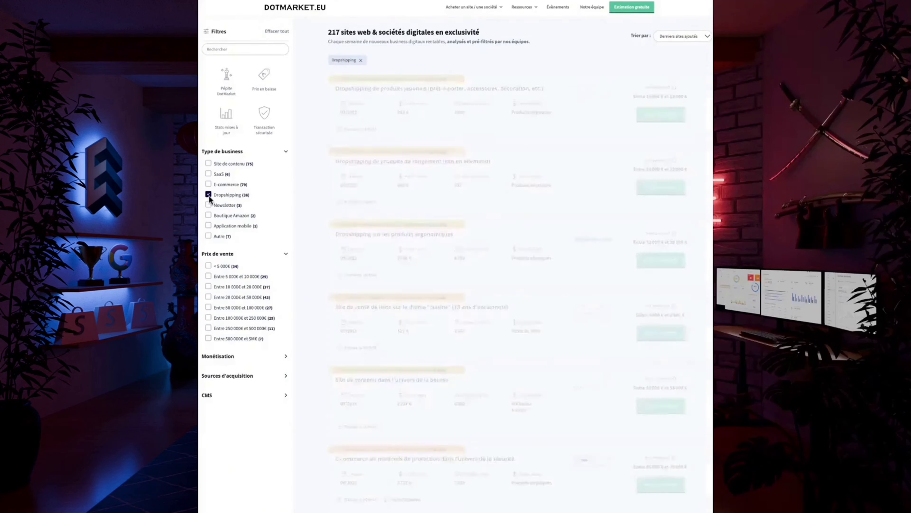
- Scroll down the Dropshipping listings to see more shops with their profit and price ranges
{"action": "scroll", "coordinate": [455, 252], "scroll_direction": "down", "scroll_amount": 8}
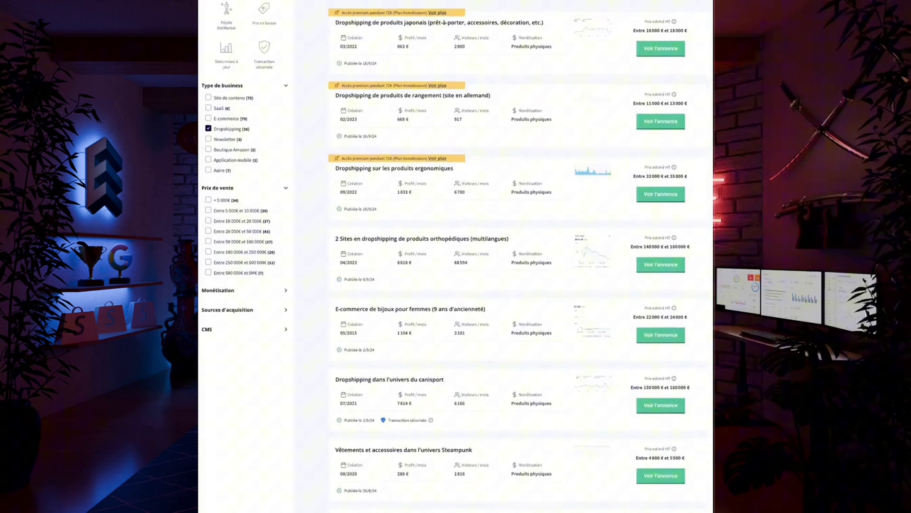
{"action": "scroll", "coordinate": [455, 252], "scroll_direction": "down", "scroll_amount": 11}
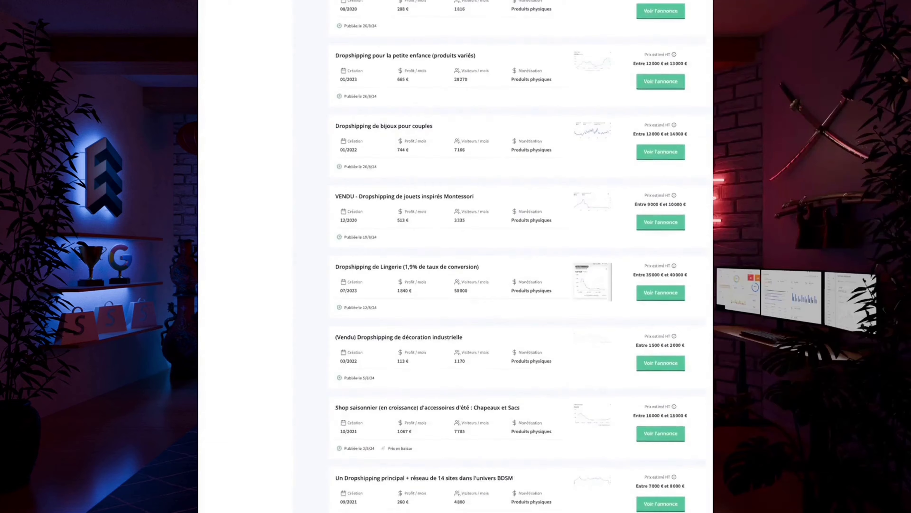
{"action": "scroll", "coordinate": [711, 242], "scroll_direction": "down", "scroll_amount": 7}
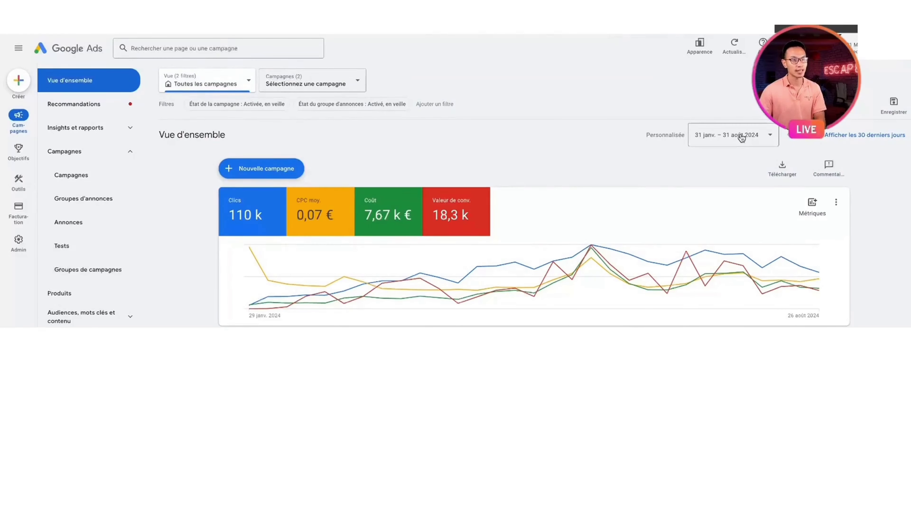
- Set the reporting date range to 31 Jan–31 Aug 2024
{"action": "left_click", "coordinate": [741, 138]}
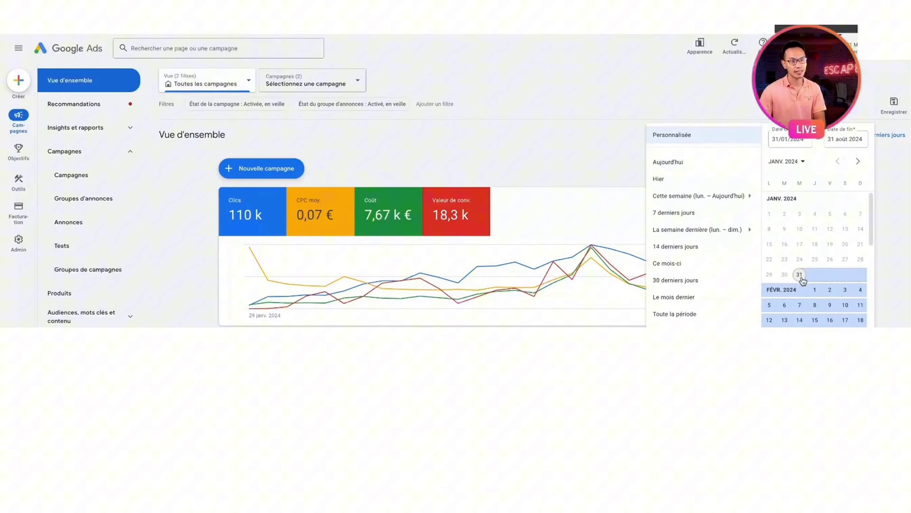
{"action": "scroll", "coordinate": [807, 273], "scroll_direction": "down", "scroll_amount": 3}
{"action": "scroll", "coordinate": [814, 259], "scroll_direction": "down", "scroll_amount": 10}
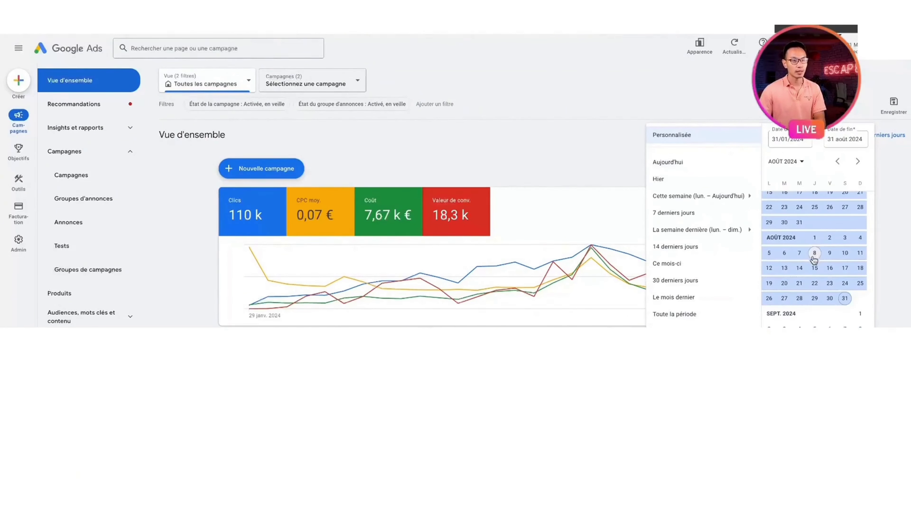
{"action": "left_click", "coordinate": [845, 298]}
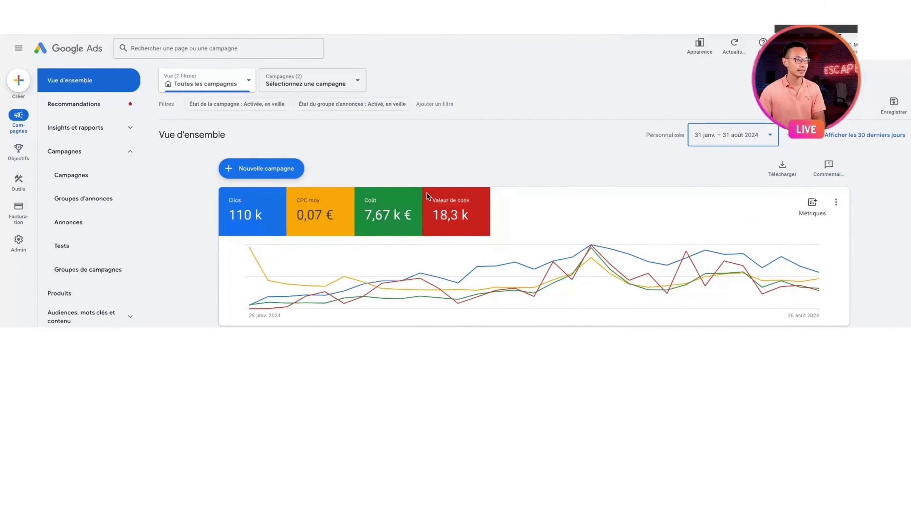
- Open the product groups of the TOUT ad group in the Shopping Manuel campaign
{"action": "mouse_move", "coordinate": [495, 253]}
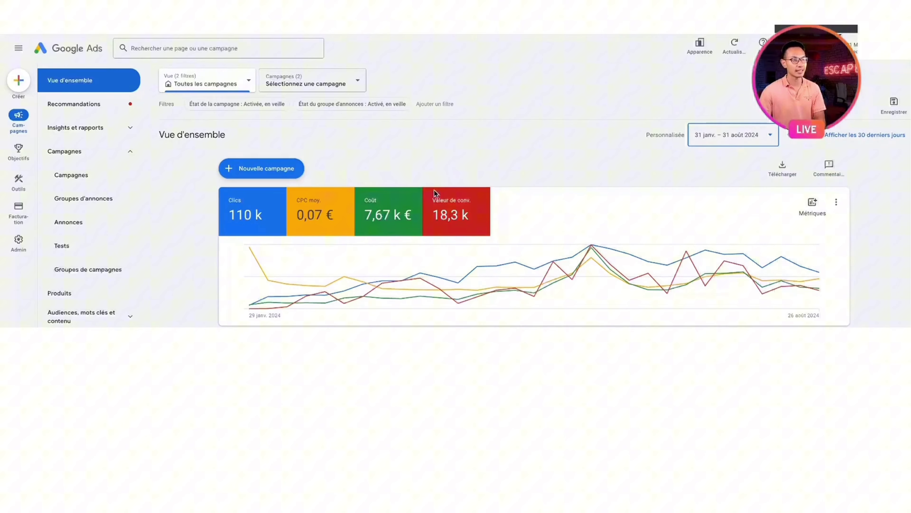
{"action": "left_click", "coordinate": [84, 178]}
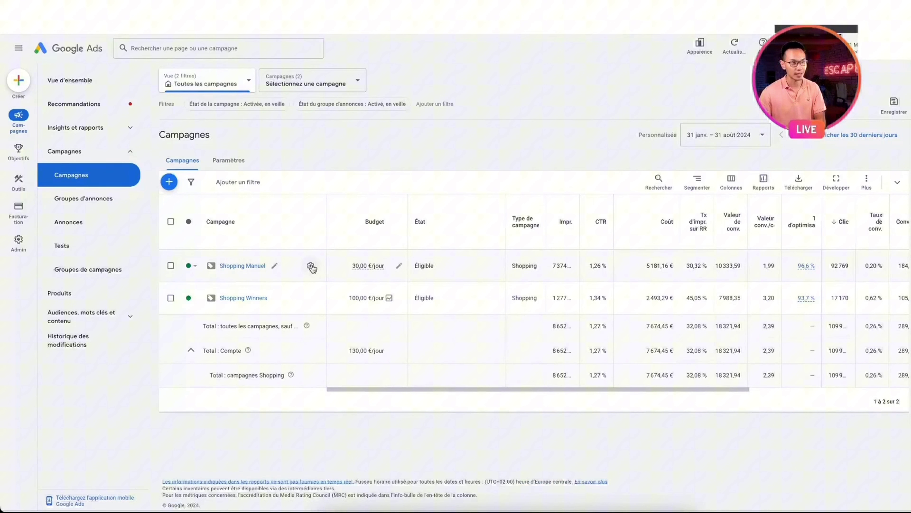
{"action": "left_click", "coordinate": [236, 266]}
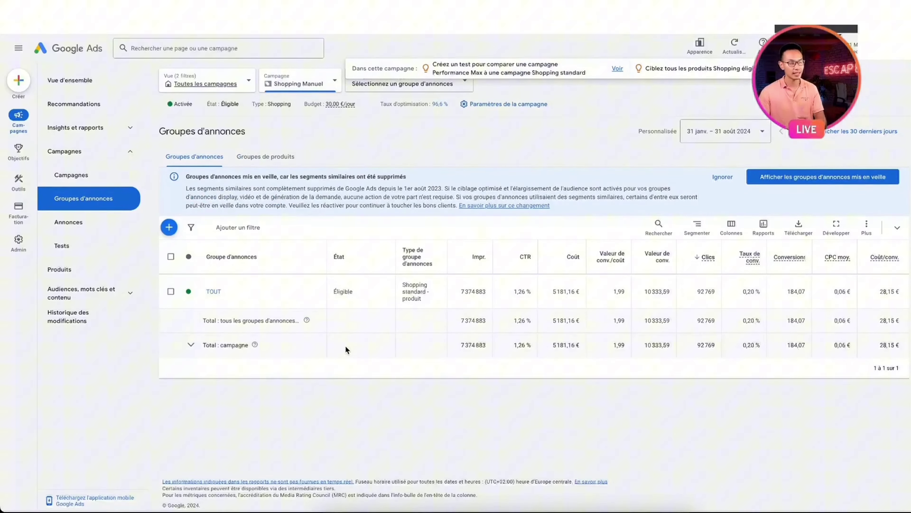
{"action": "left_click", "coordinate": [211, 291]}
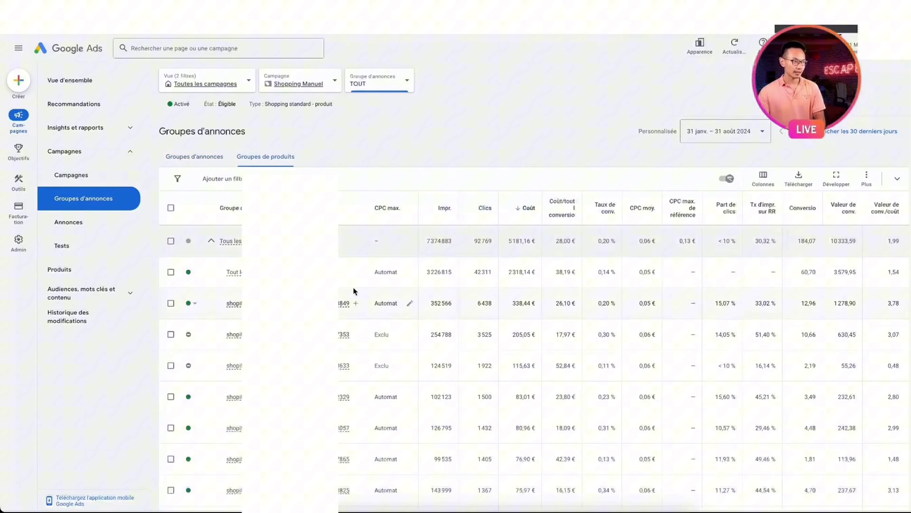
{"action": "scroll", "coordinate": [359, 265], "scroll_direction": "down", "scroll_amount": 3}
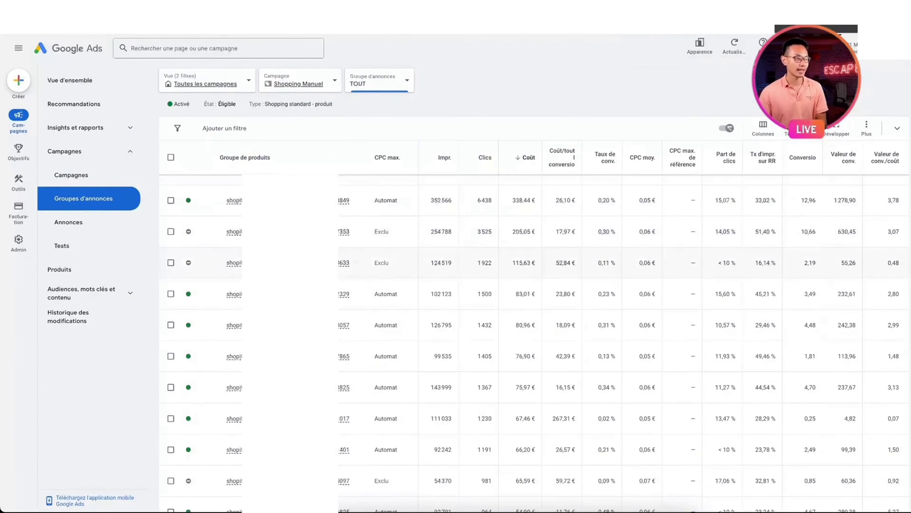
{"action": "scroll", "coordinate": [366, 347], "scroll_direction": "up", "scroll_amount": 3}
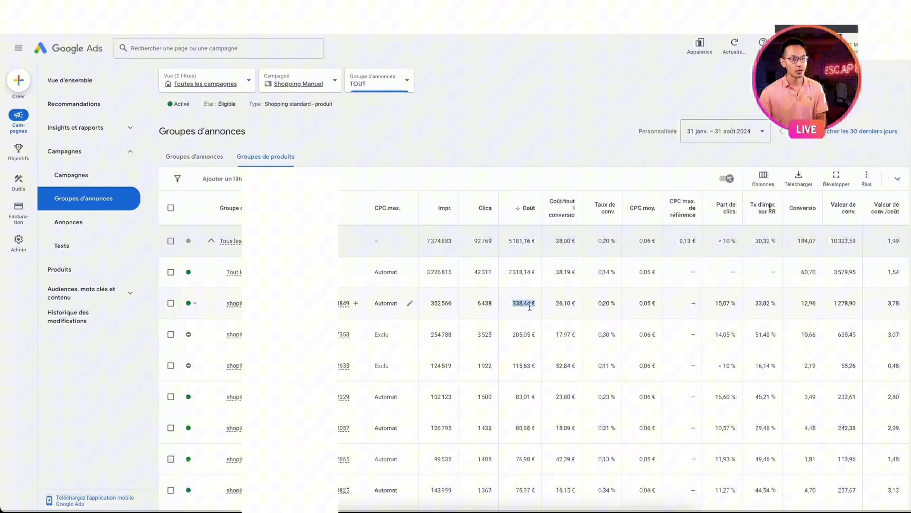
{"action": "left_click_drag", "start_coordinate": [833, 304], "coordinate": [857, 308]}
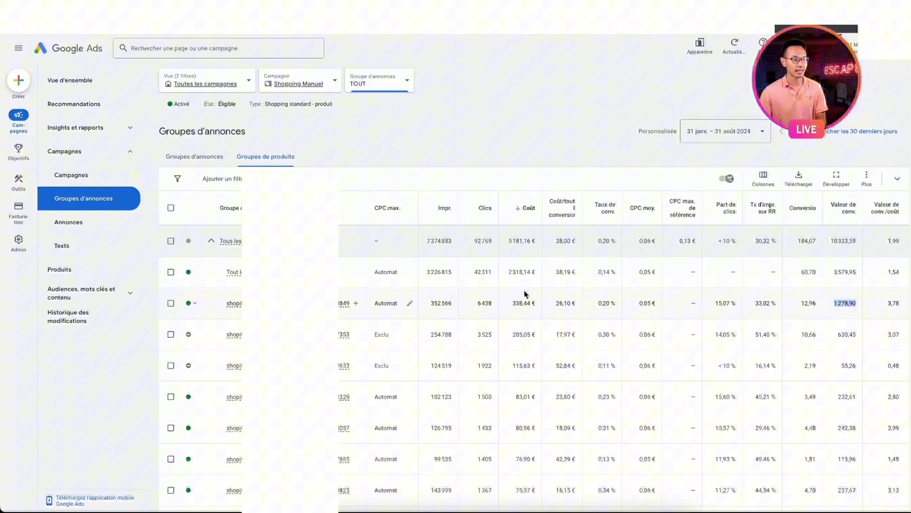
{"action": "left_click_drag", "start_coordinate": [512, 336], "coordinate": [532, 335]}
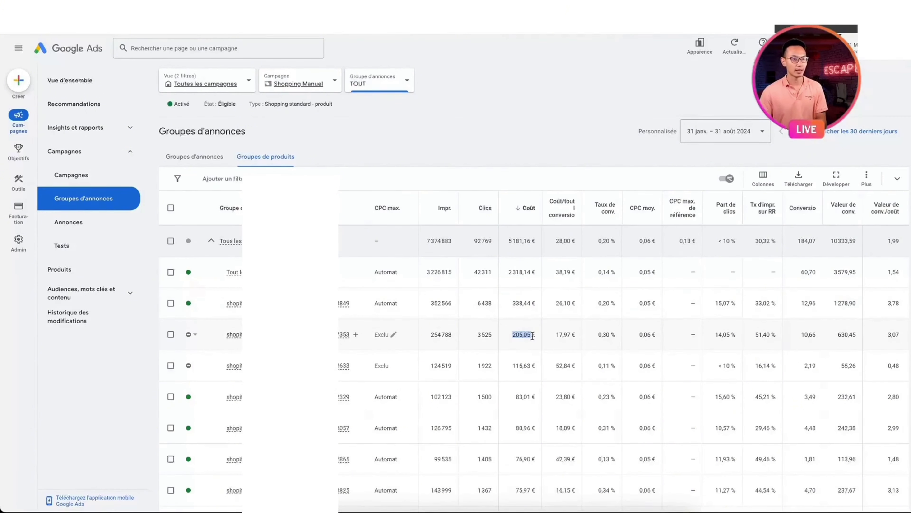
{"action": "double_click", "coordinate": [864, 342]}
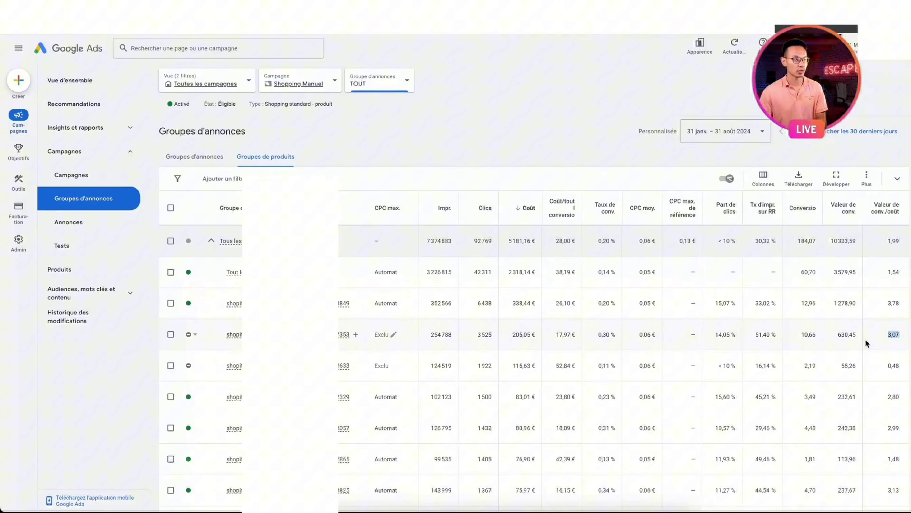
{"action": "double_click", "coordinate": [843, 341]}
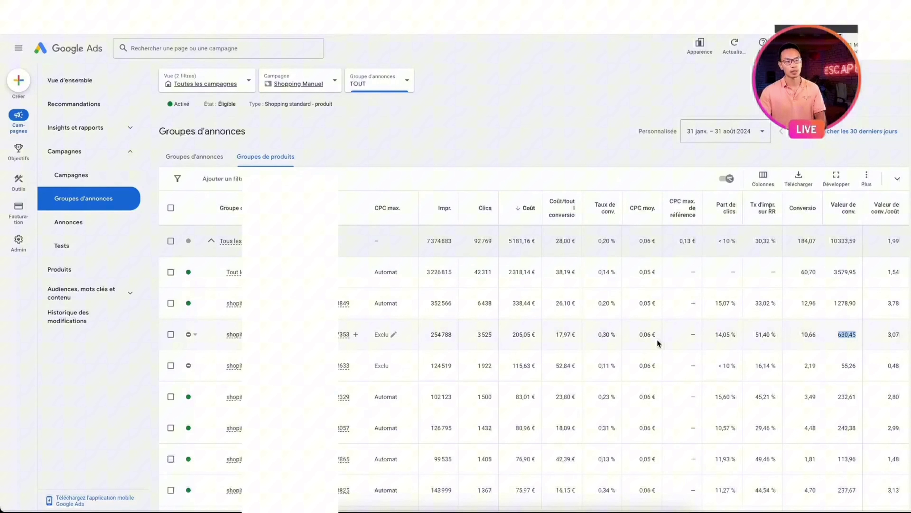
{"action": "left_click", "coordinate": [677, 338]}
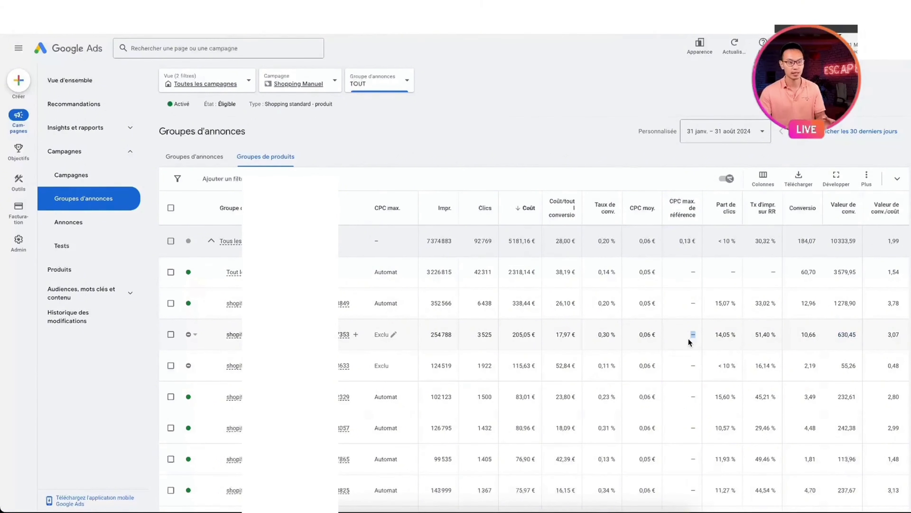
{"action": "left_click", "coordinate": [659, 339]}
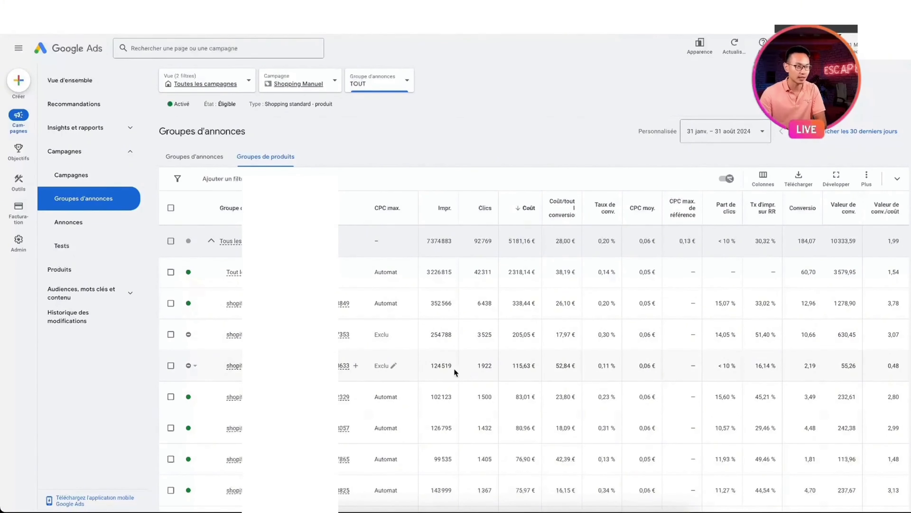
- Highlight the excluded product group's 115,63 € cost, 1922 clicks and 55,26 conversion value
{"action": "double_click", "coordinate": [523, 365]}
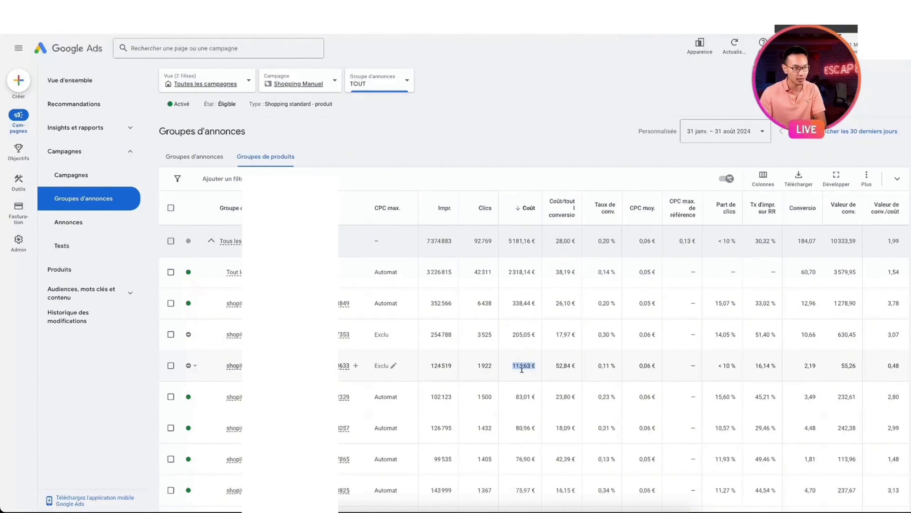
{"action": "double_click", "coordinate": [484, 366]}
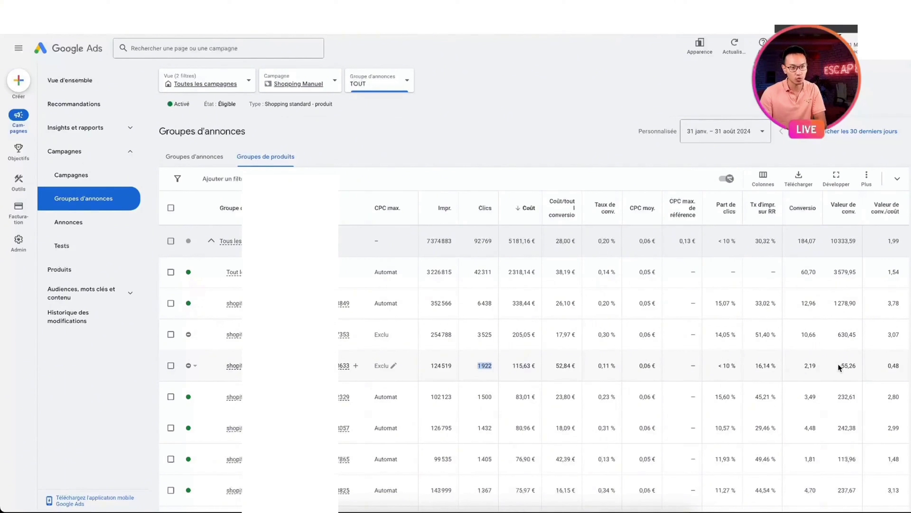
{"action": "left_click_drag", "start_coordinate": [840, 366], "coordinate": [852, 366]}
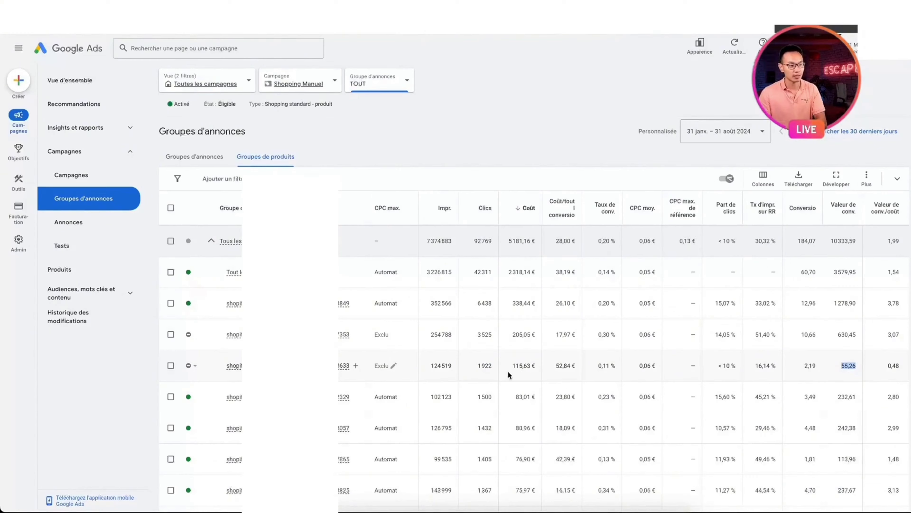
- Scroll through the product groups table to review the remaining results
{"action": "scroll", "coordinate": [509, 373], "scroll_direction": "down", "scroll_amount": 3}
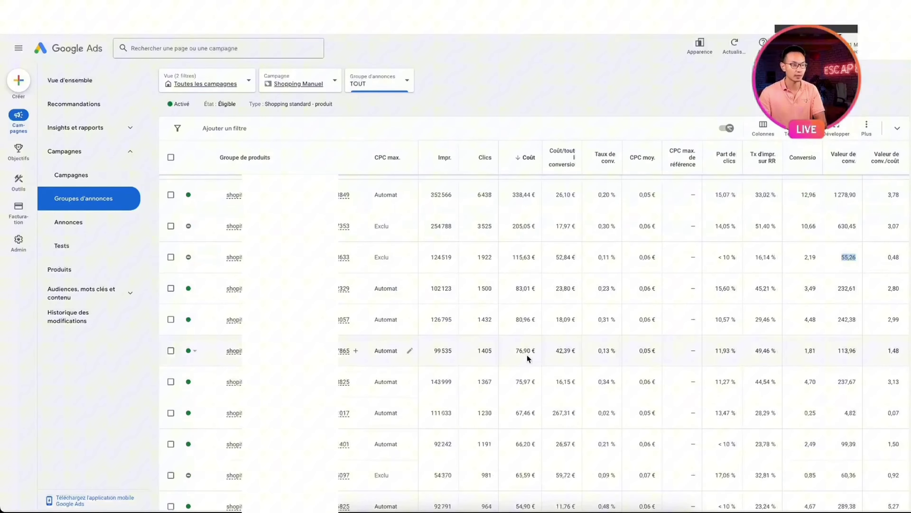
{"action": "scroll", "coordinate": [531, 361], "scroll_direction": "down", "scroll_amount": 2}
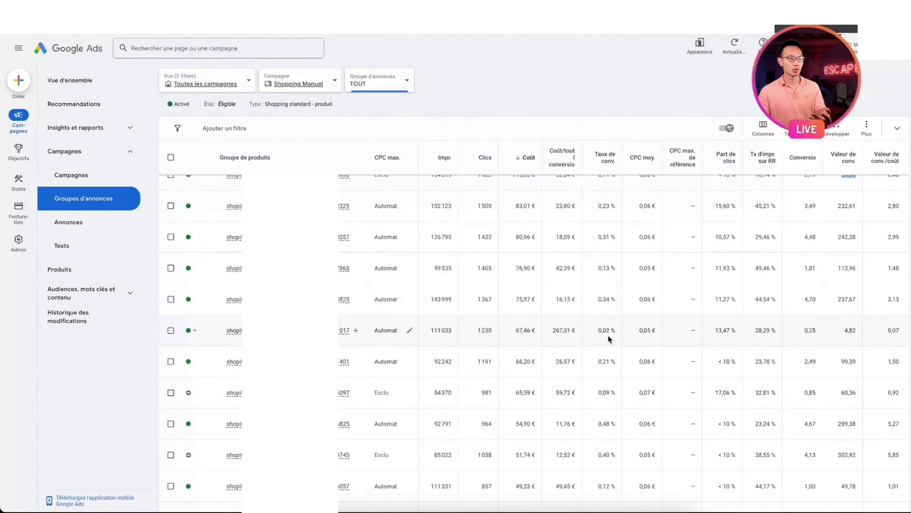
{"action": "scroll", "coordinate": [609, 335], "scroll_direction": "up", "scroll_amount": 5}
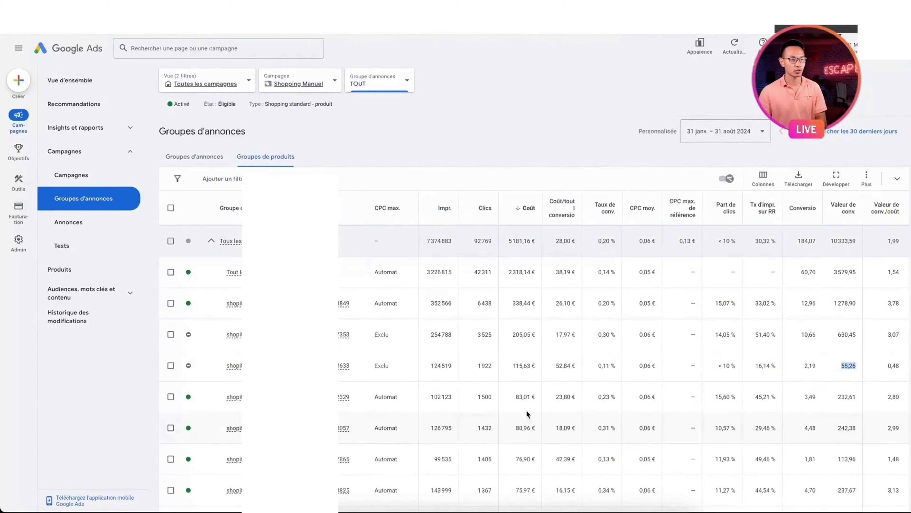
{"action": "scroll", "coordinate": [540, 325], "scroll_direction": "down", "scroll_amount": 2}
{"action": "scroll", "coordinate": [544, 332], "scroll_direction": "up", "scroll_amount": 2}
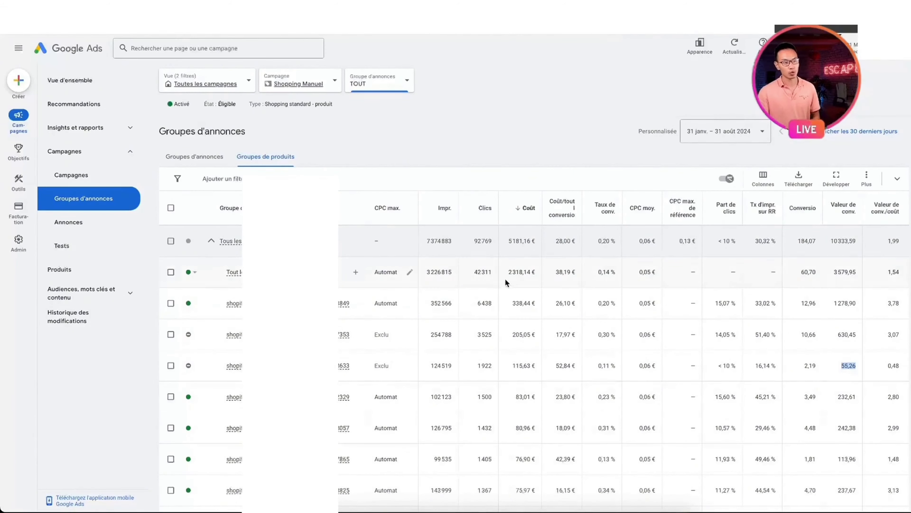
{"action": "scroll", "coordinate": [505, 280], "scroll_direction": "down", "scroll_amount": 3}
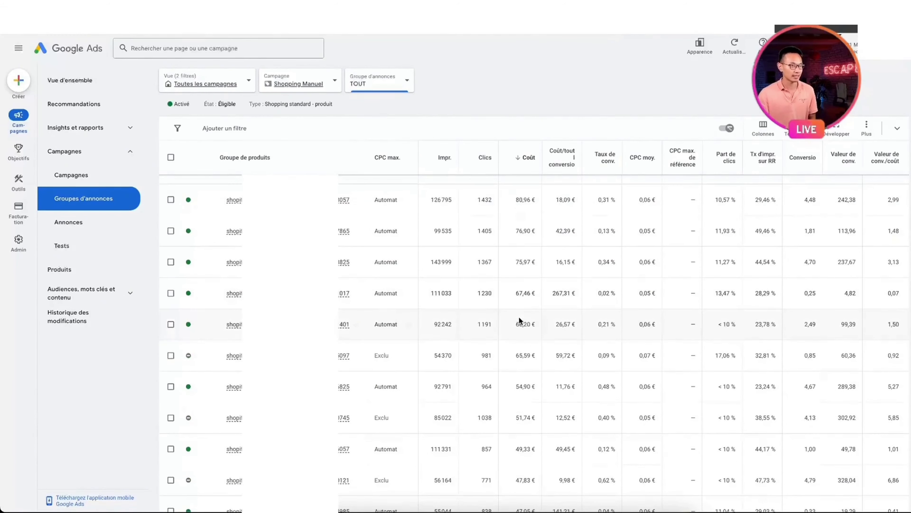
{"action": "scroll", "coordinate": [519, 317], "scroll_direction": "up", "scroll_amount": 5}
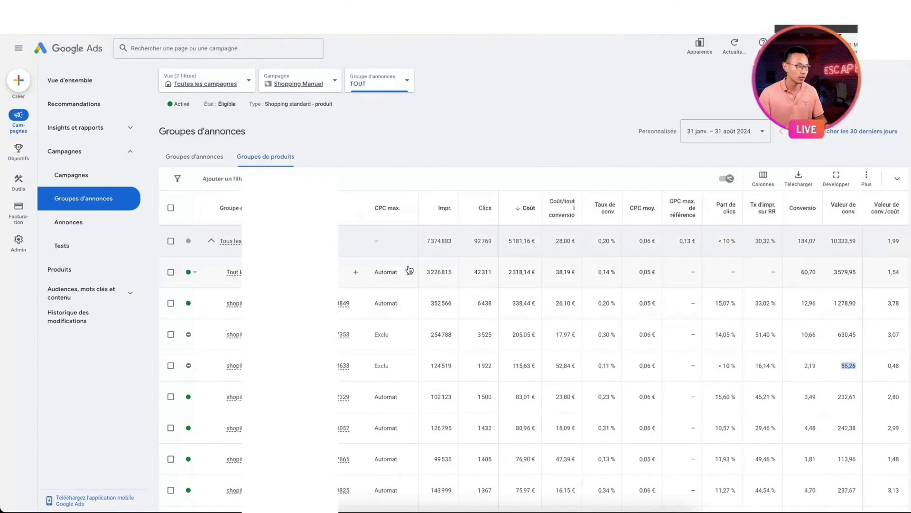
- View the account overview chart filtered to Shopping Manuel, then to Shopping Winners
{"action": "left_click", "coordinate": [115, 178]}
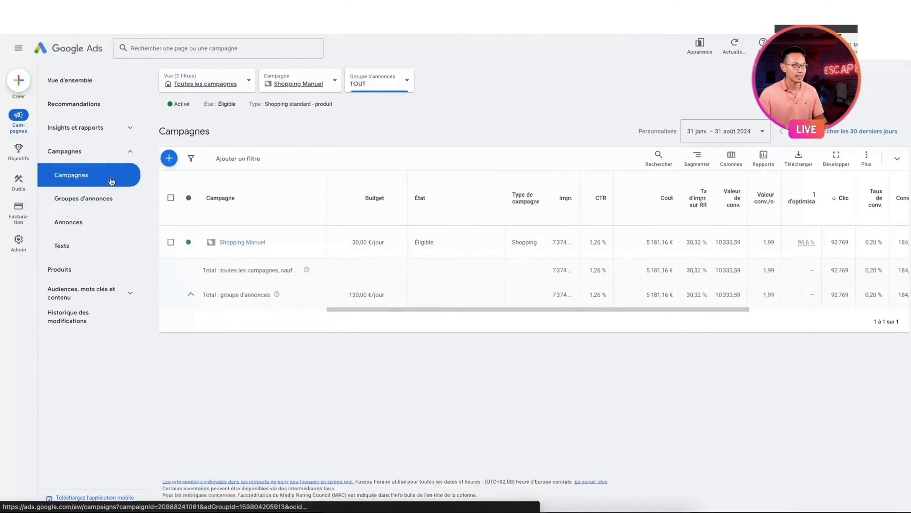
{"action": "left_click", "coordinate": [71, 80]}
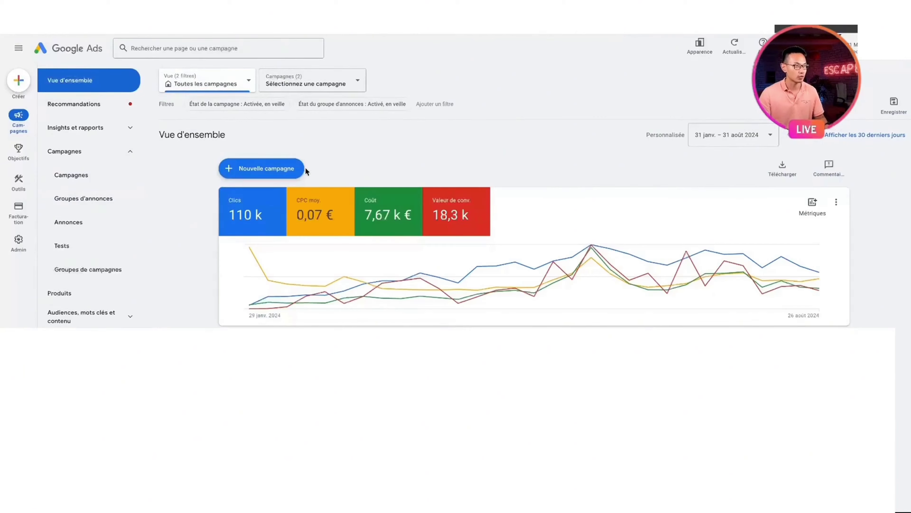
{"action": "left_click", "coordinate": [288, 86]}
{"action": "left_click", "coordinate": [334, 163]}
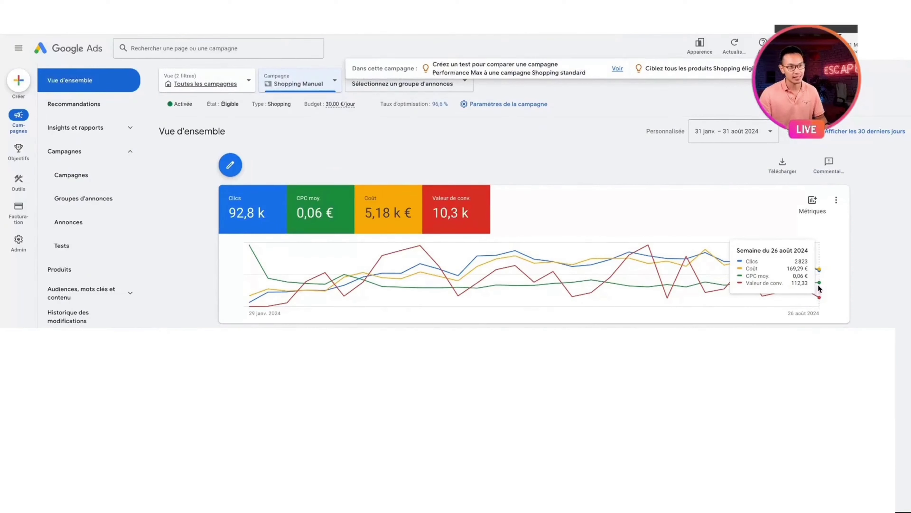
{"action": "left_click", "coordinate": [301, 89]}
{"action": "left_click", "coordinate": [334, 189]}
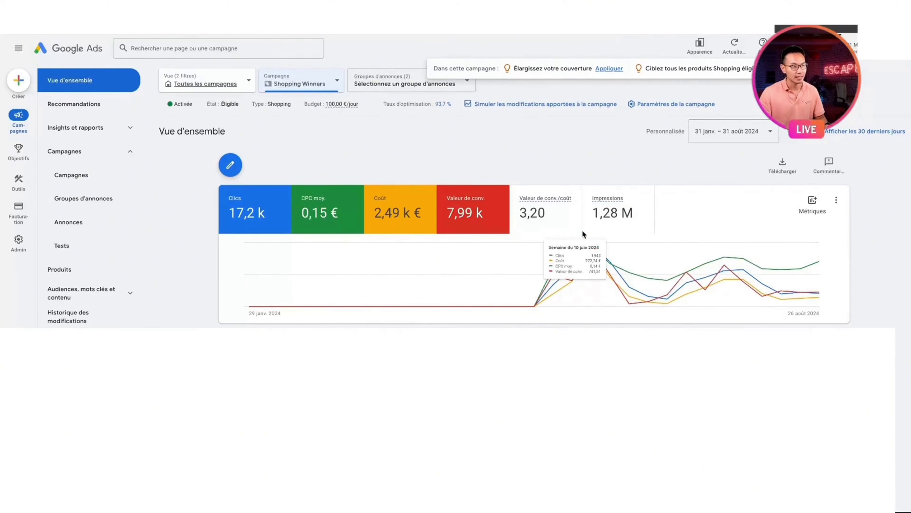
{"action": "mouse_move", "coordinate": [542, 198]}
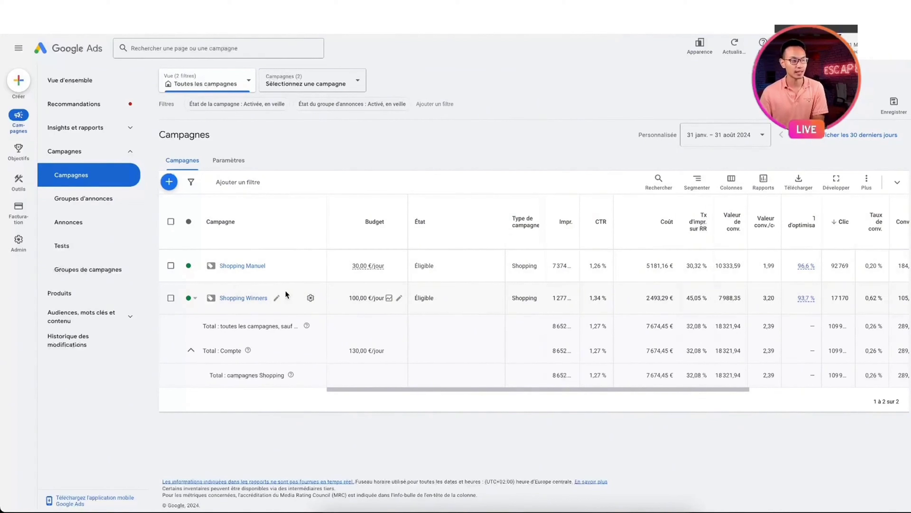
- Open Shopping Winners' ROAS 3+ product groups and highlight the first row's 1112,17 € cost and 2,17 return
{"action": "left_click", "coordinate": [247, 300]}
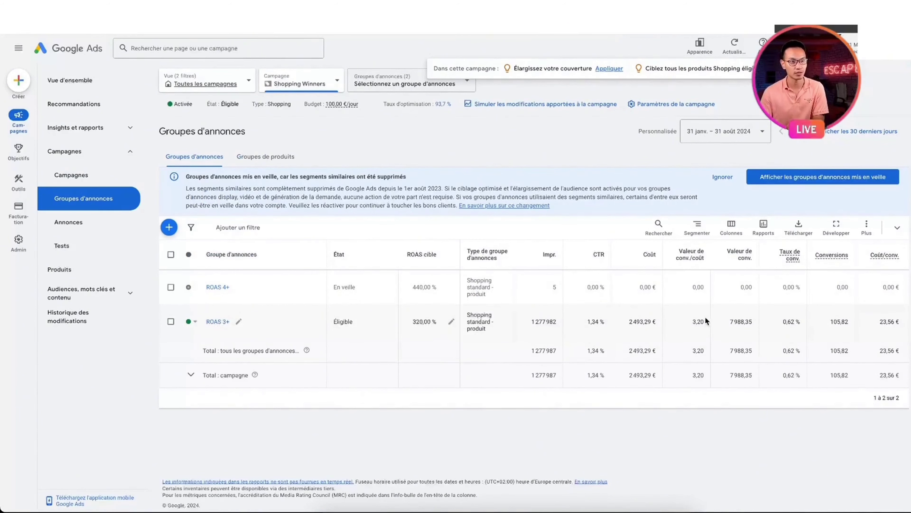
{"action": "left_click", "coordinate": [217, 321]}
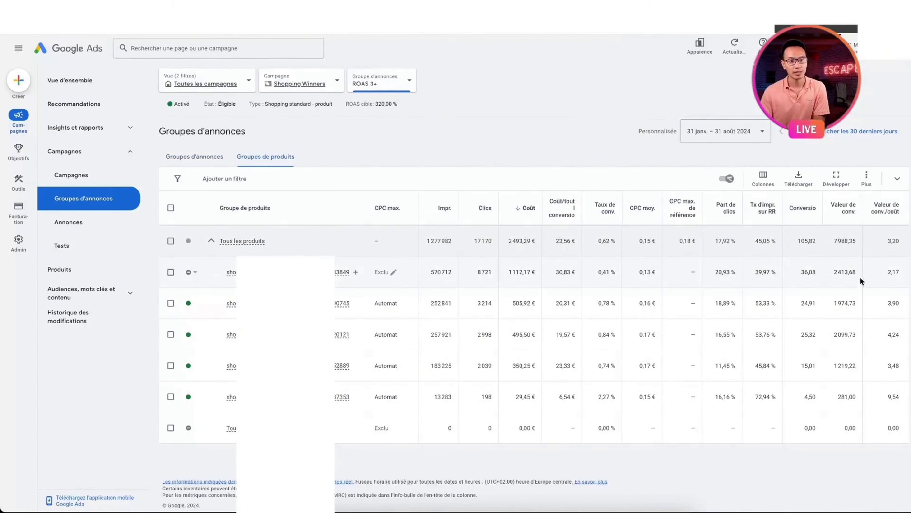
{"action": "left_click_drag", "start_coordinate": [899, 272], "coordinate": [886, 272]}
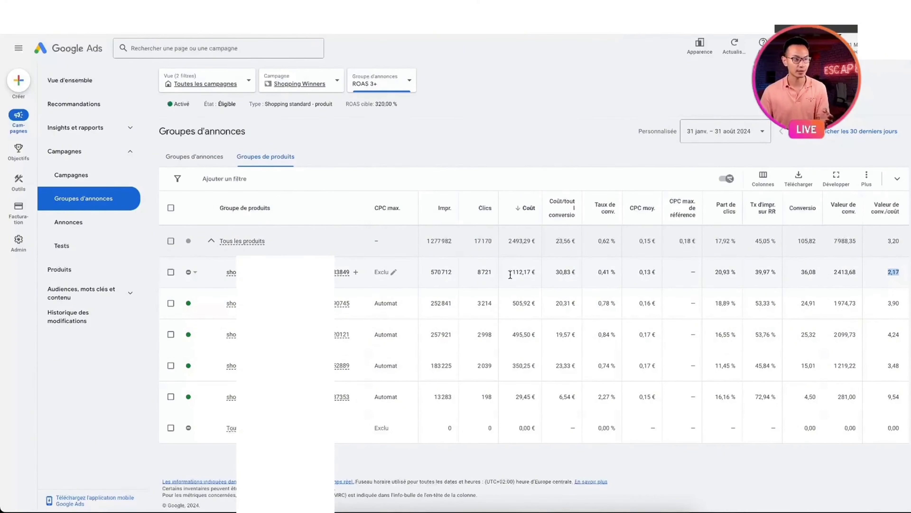
{"action": "left_click_drag", "start_coordinate": [509, 273], "coordinate": [537, 273]}
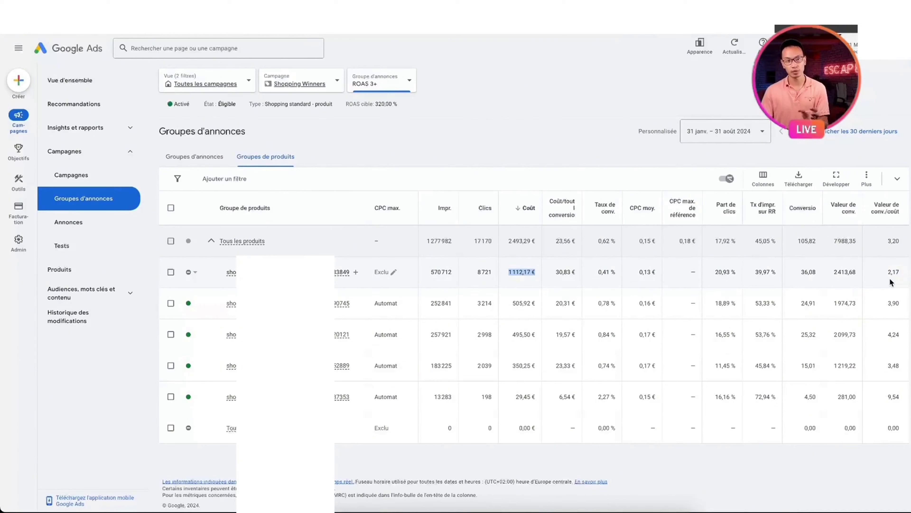
{"action": "left_click_drag", "start_coordinate": [886, 274], "coordinate": [900, 274]}
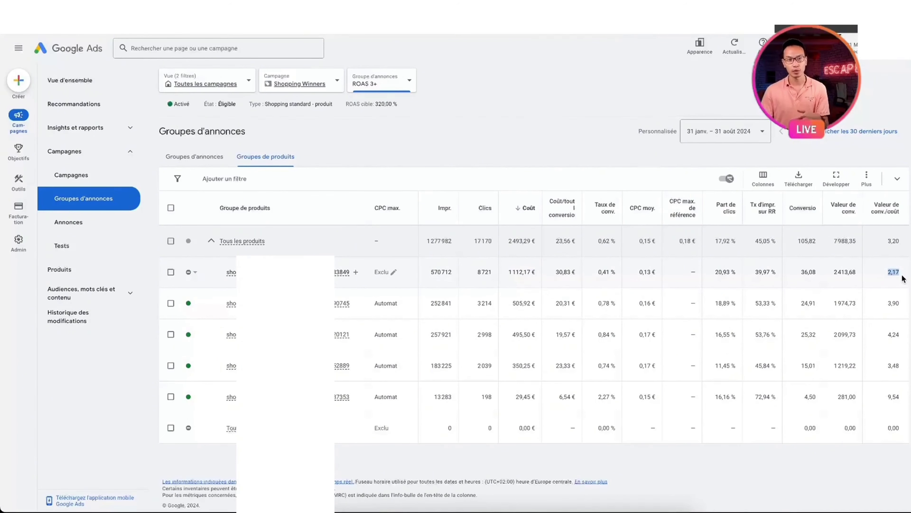
- Highlight the returns from 3,90 and 4,24 down to 9,54, then return to the ad group list
{"action": "left_click_drag", "start_coordinate": [887, 304], "coordinate": [901, 398]}
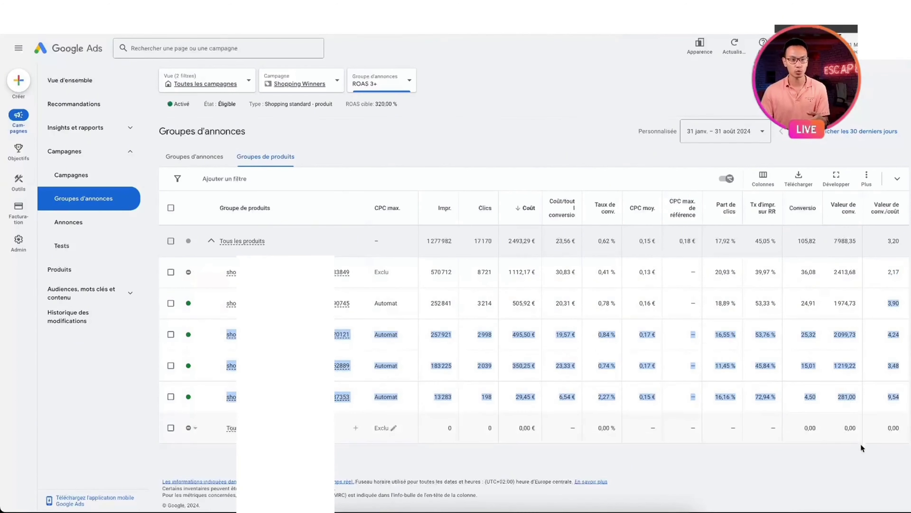
{"action": "left_click", "coordinate": [875, 458]}
{"action": "left_click_drag", "start_coordinate": [884, 333], "coordinate": [900, 385]}
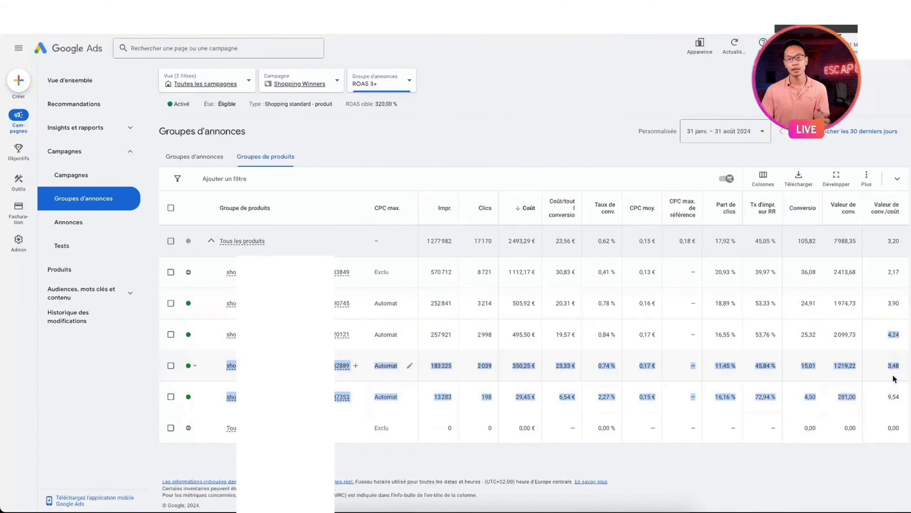
{"action": "double_click", "coordinate": [893, 272]}
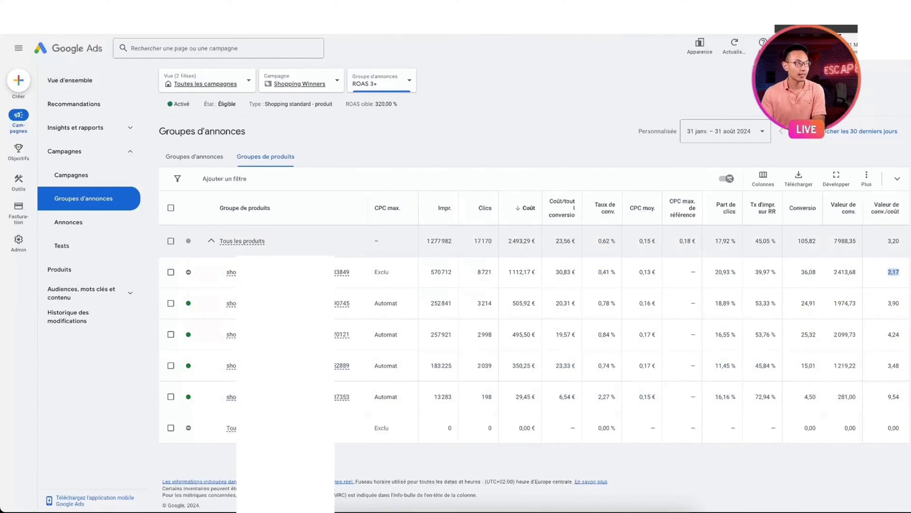
{"action": "key", "text": "alt+Left"}
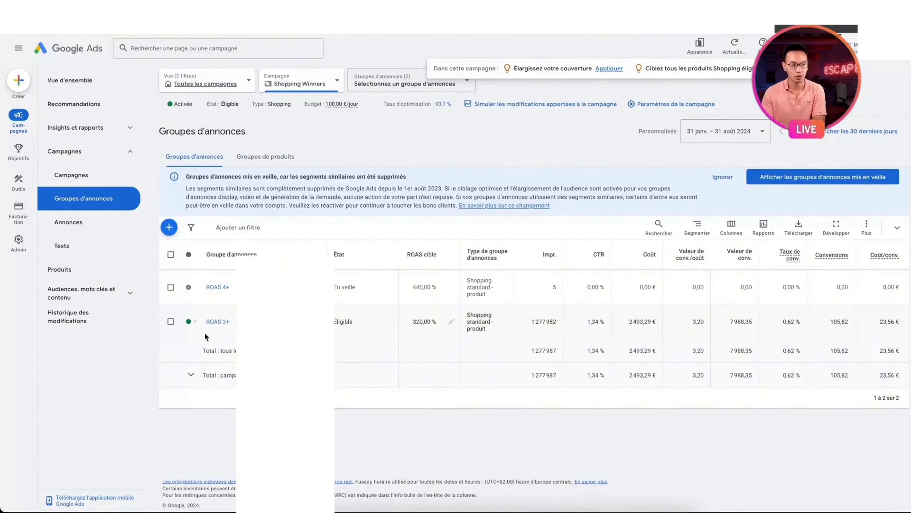
- Reopen the ROAS 3+ product groups and highlight the 4,24 and 9,54 returns
{"action": "left_click", "coordinate": [232, 318]}
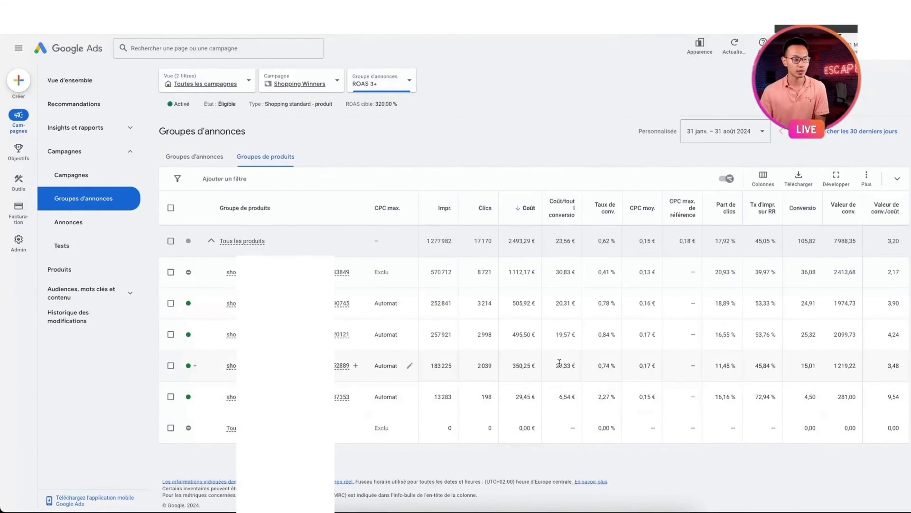
{"action": "left_click_drag", "start_coordinate": [885, 337], "coordinate": [900, 338]}
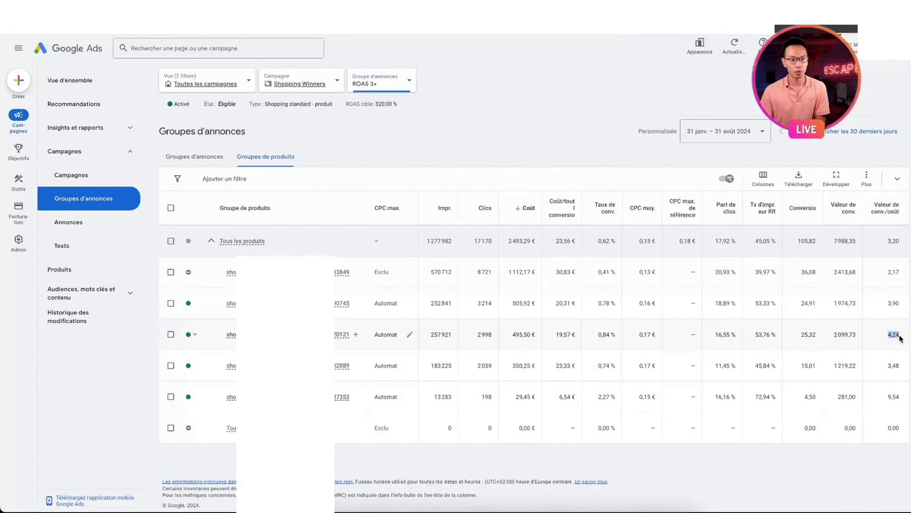
{"action": "left_click", "coordinate": [893, 304]}
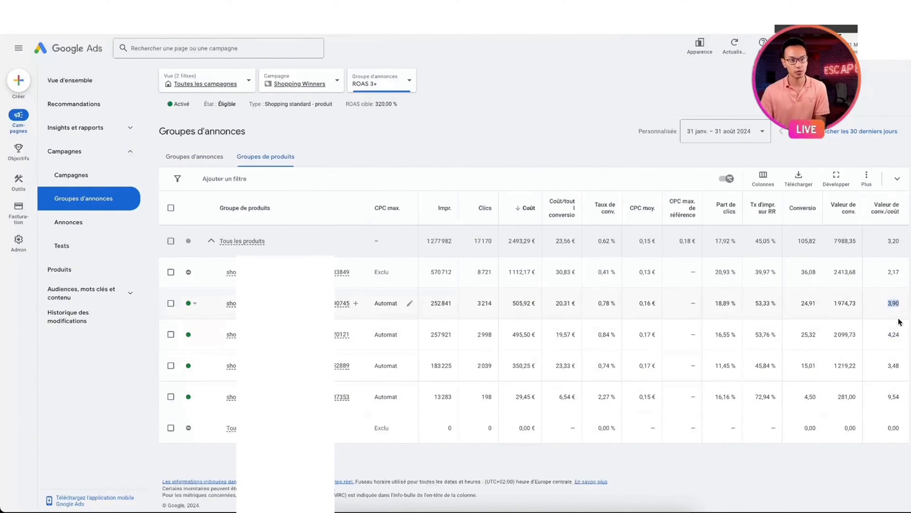
{"action": "left_click_drag", "start_coordinate": [887, 397], "coordinate": [909, 399]}
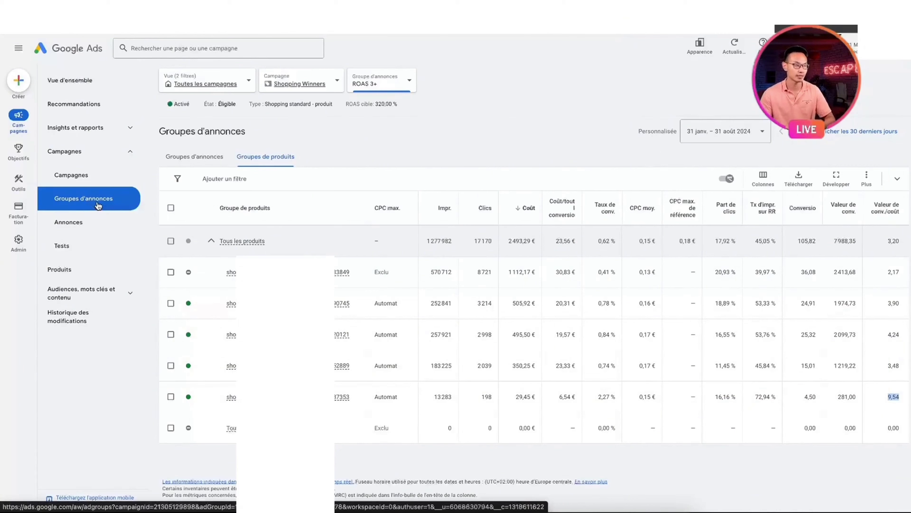
- Show all campaigns and compare average CPC: Shopping Winners 0,15 €, Shopping Manuel 0,06 €
{"action": "left_click", "coordinate": [82, 175]}
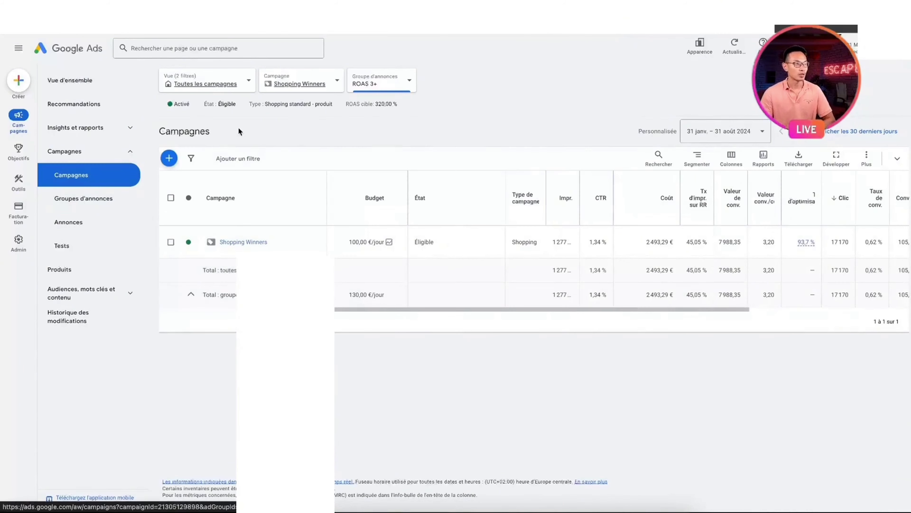
{"action": "left_click", "coordinate": [237, 89]}
{"action": "left_click", "coordinate": [225, 144]}
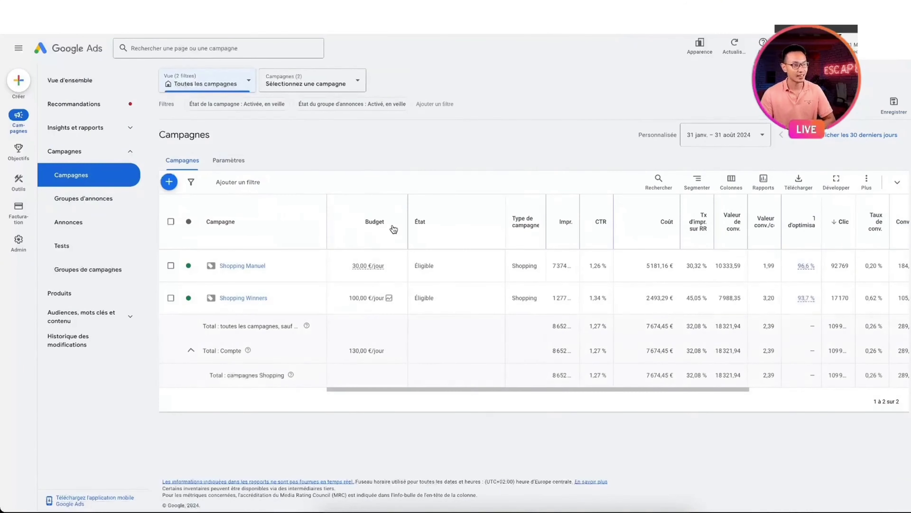
{"action": "left_click_drag", "start_coordinate": [628, 389], "coordinate": [764, 398]}
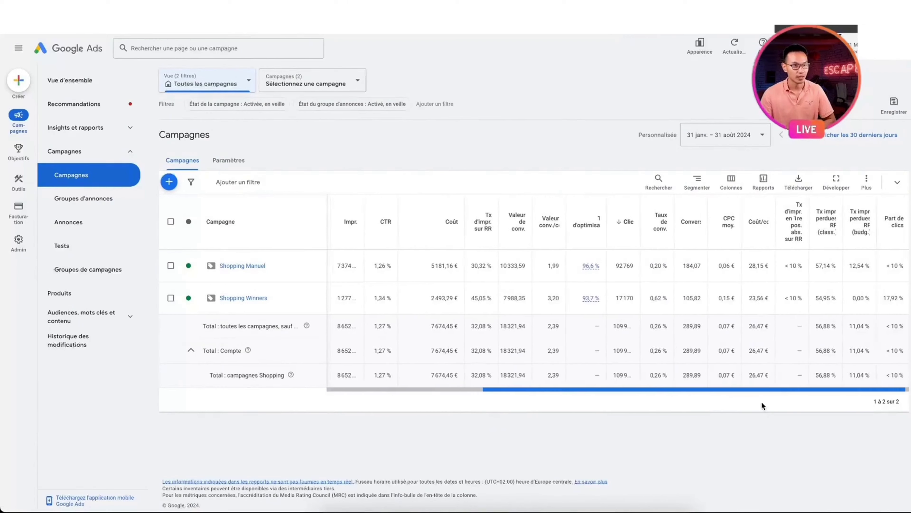
{"action": "left_click_drag", "start_coordinate": [714, 299], "coordinate": [729, 301]}
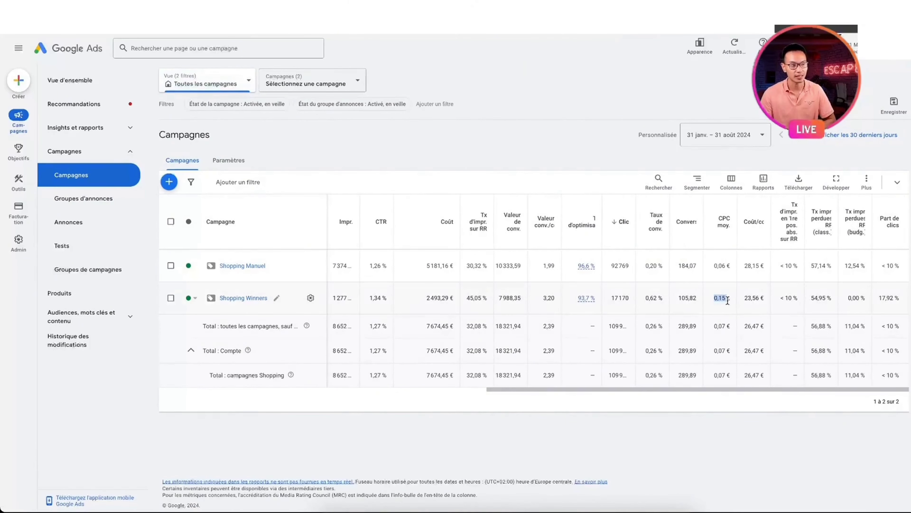
{"action": "left_click_drag", "start_coordinate": [711, 266], "coordinate": [726, 270]}
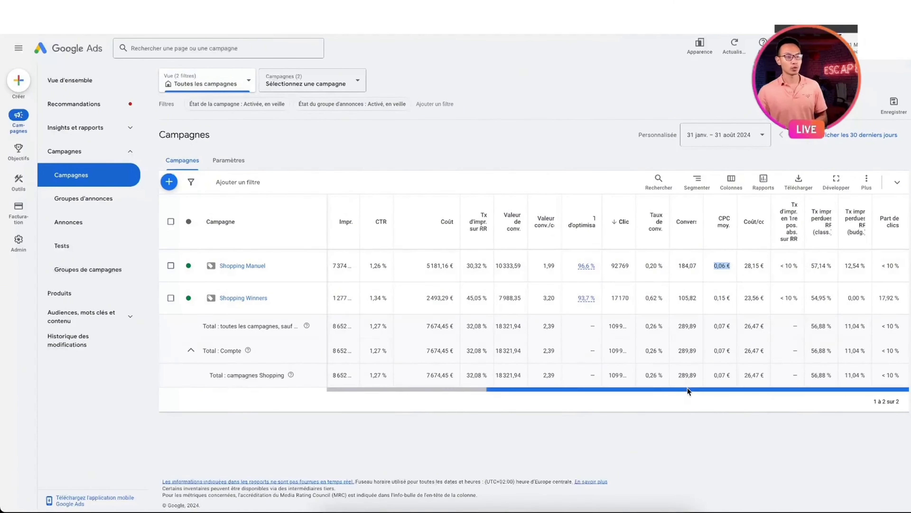
{"action": "left_click", "coordinate": [693, 420]}
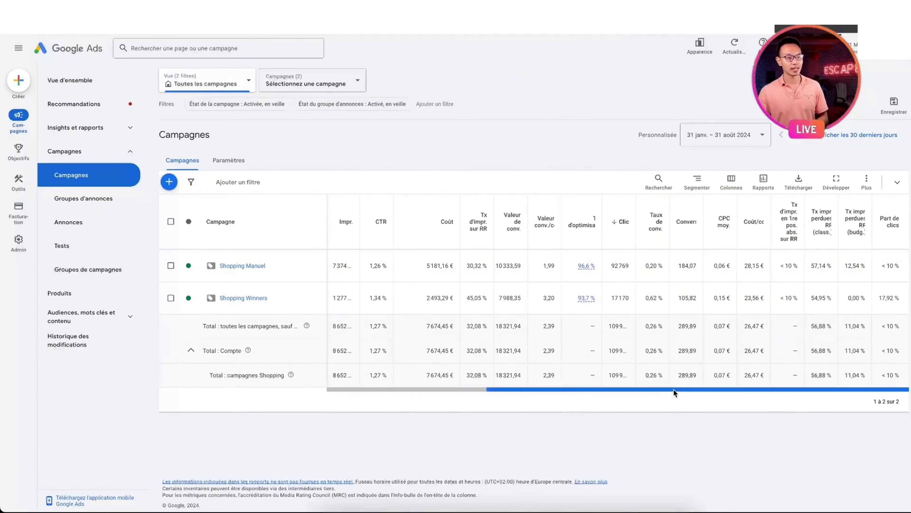
- Select across the campaign table figures, then open Shopping Manuel's ad groups
{"action": "left_click_drag", "start_coordinate": [672, 391], "coordinate": [358, 437]}
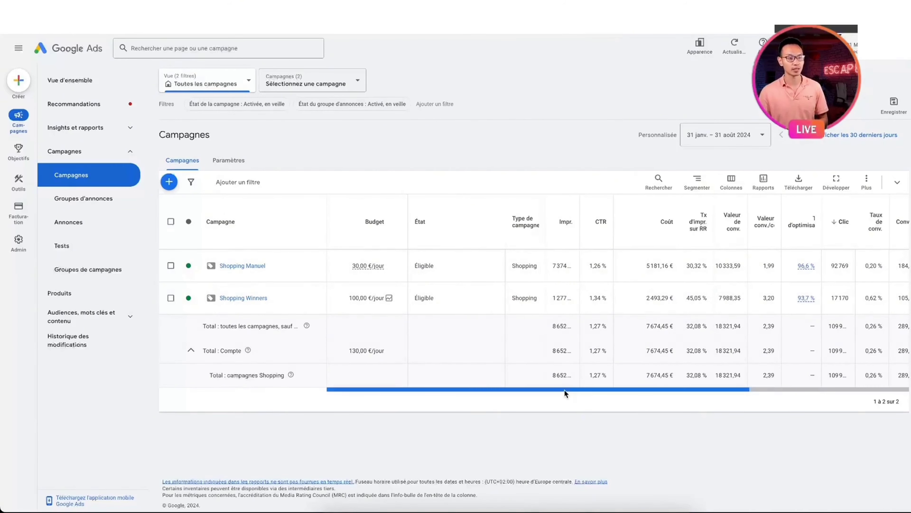
{"action": "left_click_drag", "start_coordinate": [566, 390], "coordinate": [666, 391]}
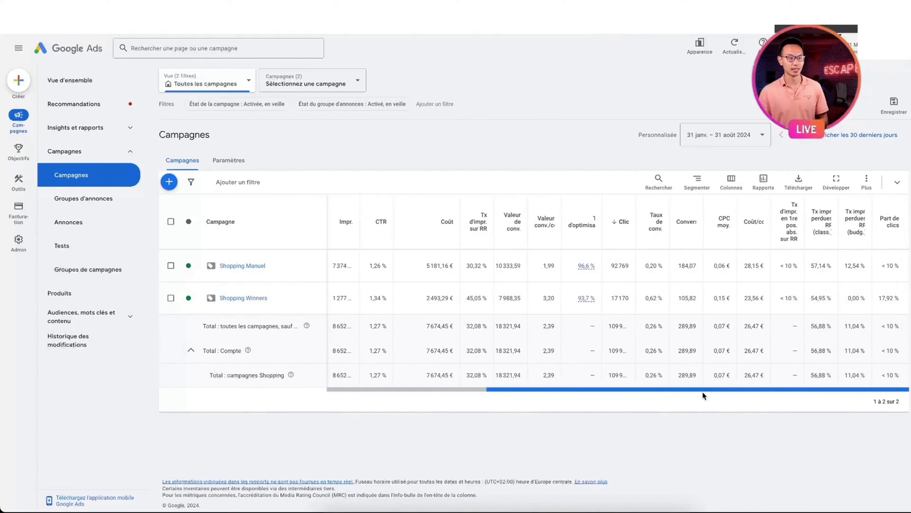
{"action": "left_click_drag", "start_coordinate": [536, 398], "coordinate": [451, 400]}
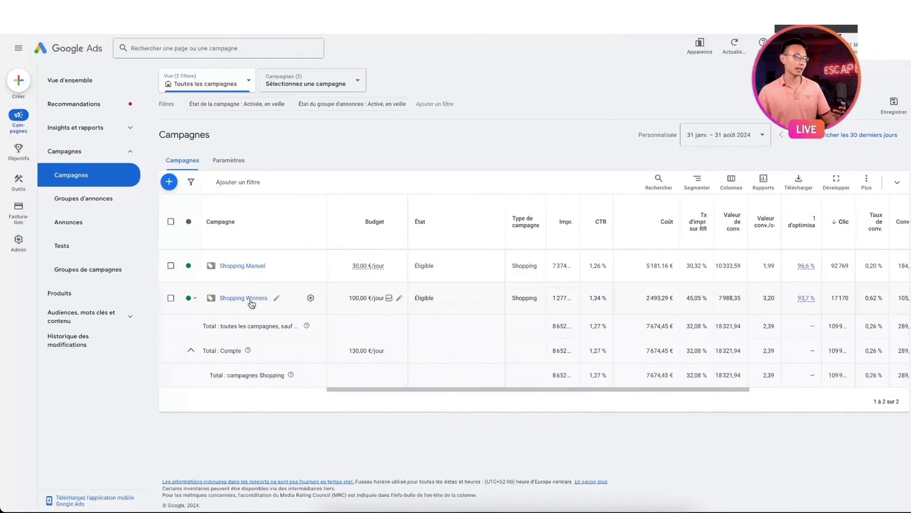
{"action": "left_click", "coordinate": [237, 266]}
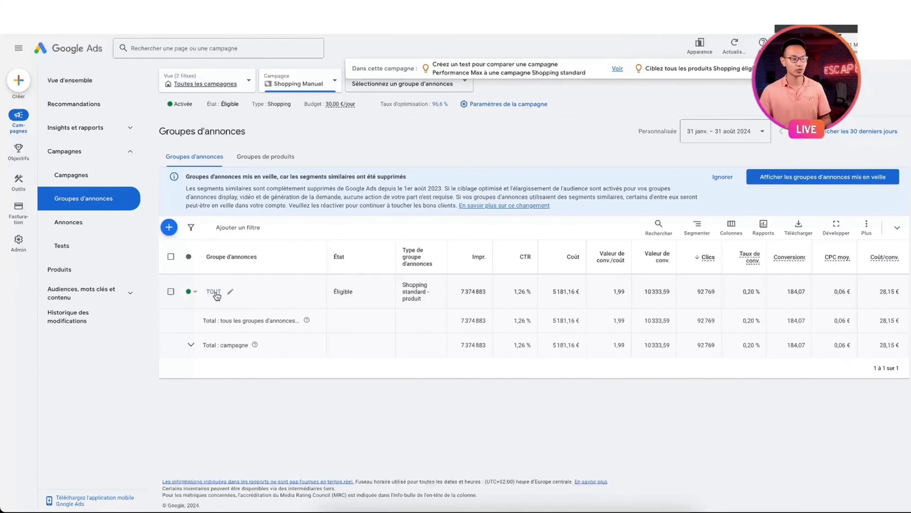
- Open the campaign's search terms report and sort it by conversions
{"action": "left_click", "coordinate": [92, 128]}
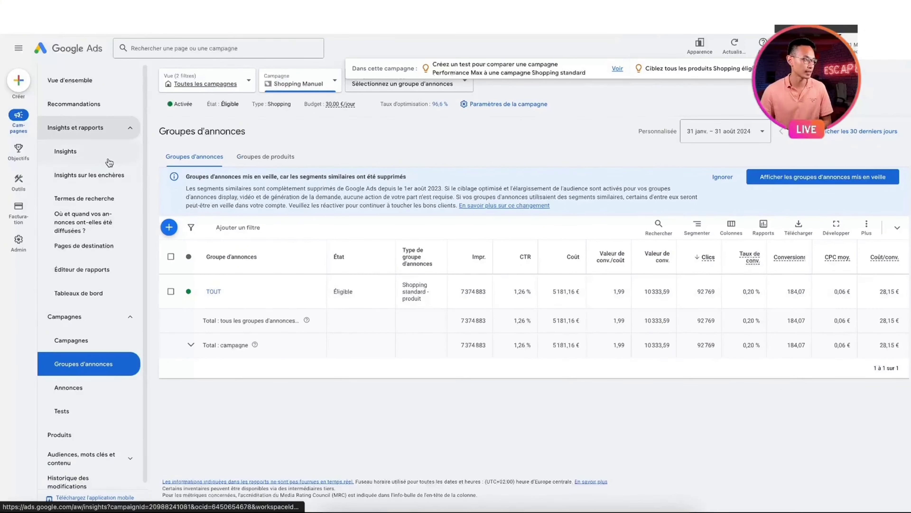
{"action": "left_click", "coordinate": [94, 203]}
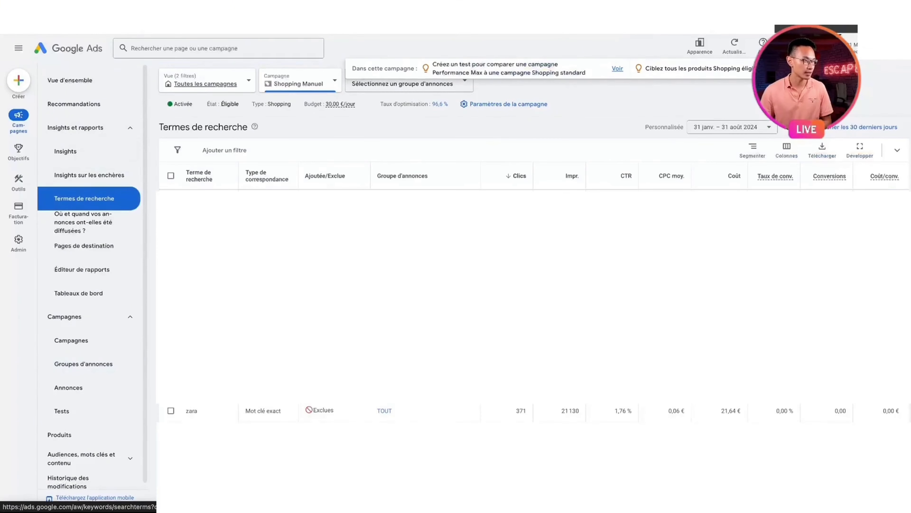
{"action": "double_click", "coordinate": [193, 410]}
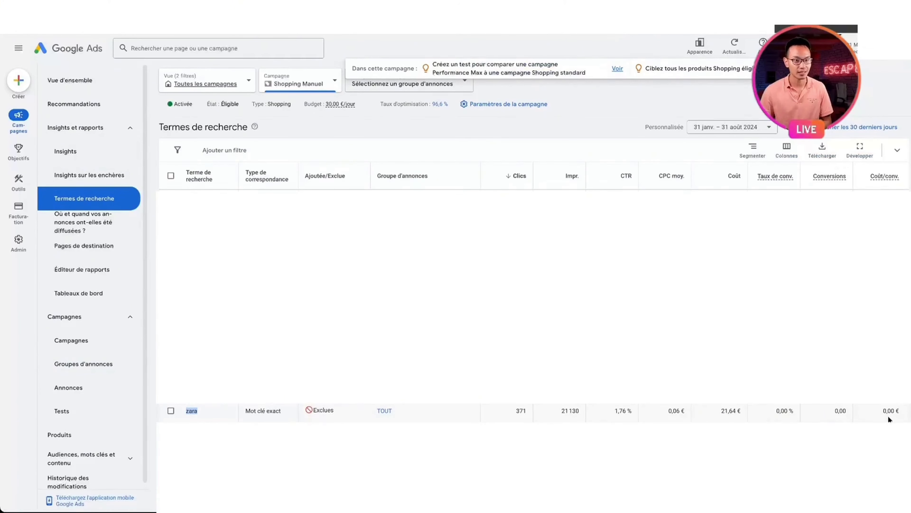
{"action": "left_click", "coordinate": [829, 176]}
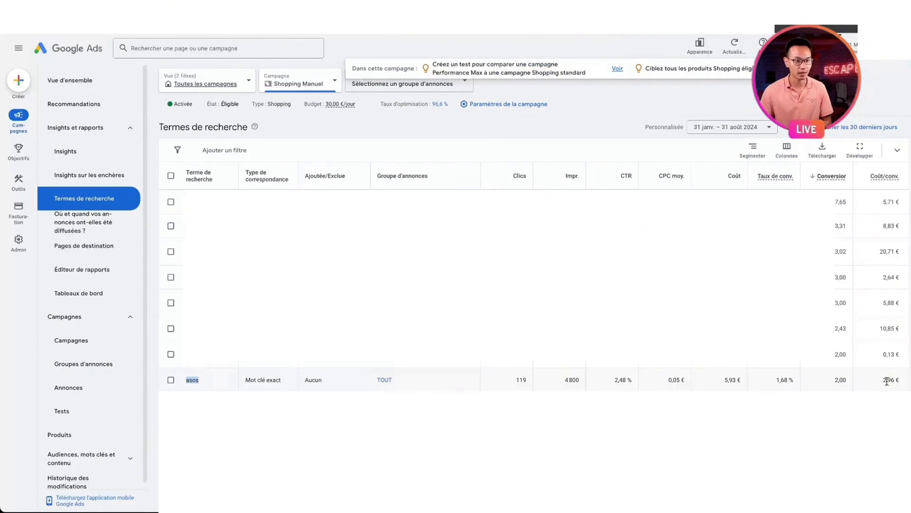
- Highlight asos's 2,00 conversions at 2,96 € per conversion, then move to Shopify Analytics
{"action": "left_click_drag", "start_coordinate": [877, 383], "coordinate": [898, 382]}
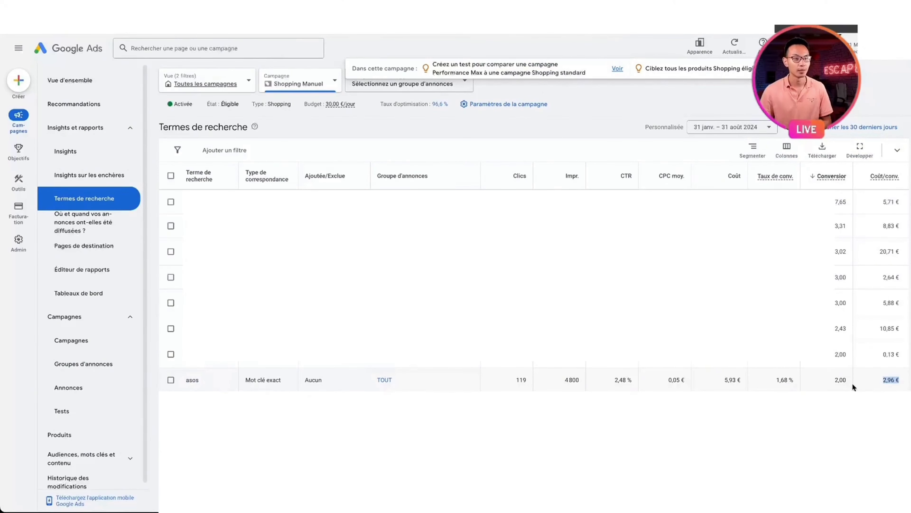
{"action": "double_click", "coordinate": [841, 380]}
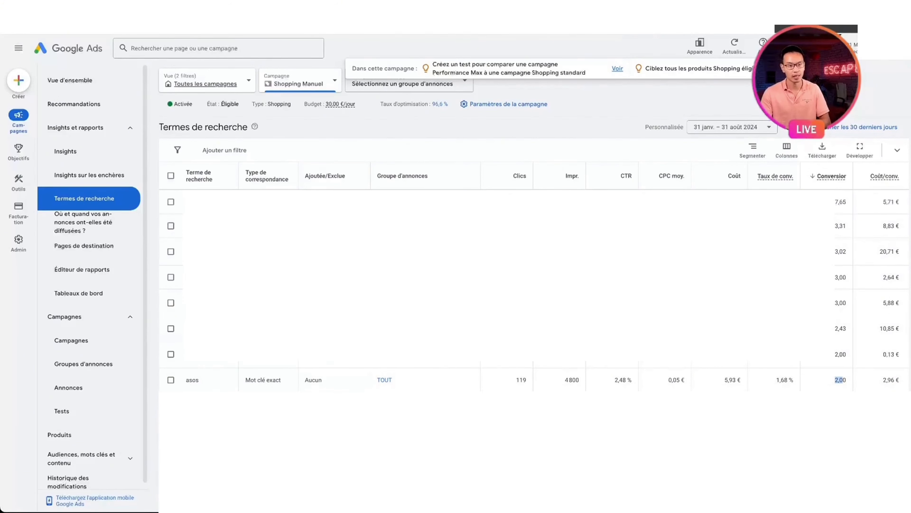
{"action": "key", "text": "ctrl+Tab"}
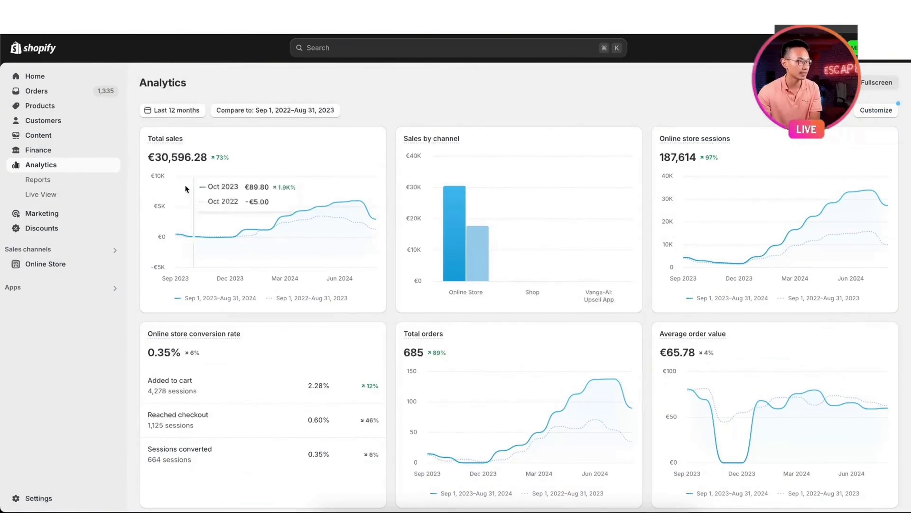
- Highlight the €30,596.28 total sales figure on the Shopify Analytics dashboard
{"action": "mouse_move", "coordinate": [193, 236]}
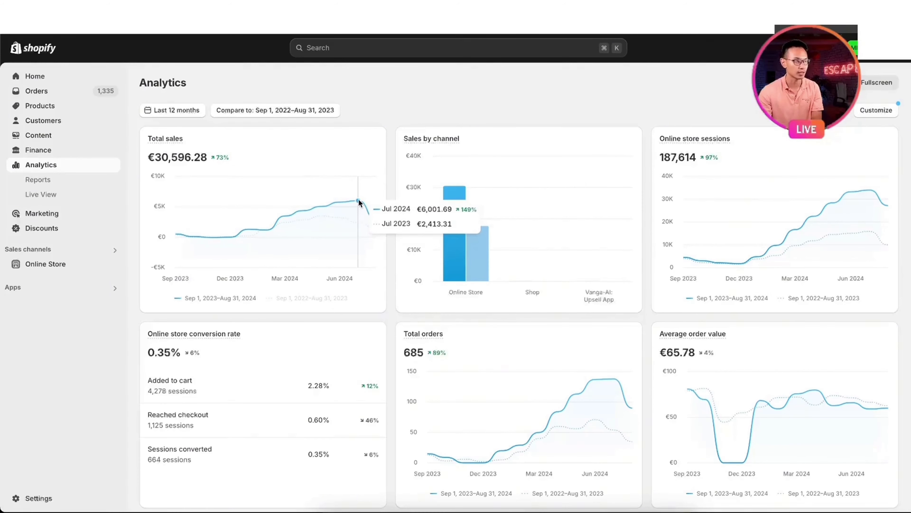
{"action": "left_click_drag", "start_coordinate": [201, 158], "coordinate": [157, 158]}
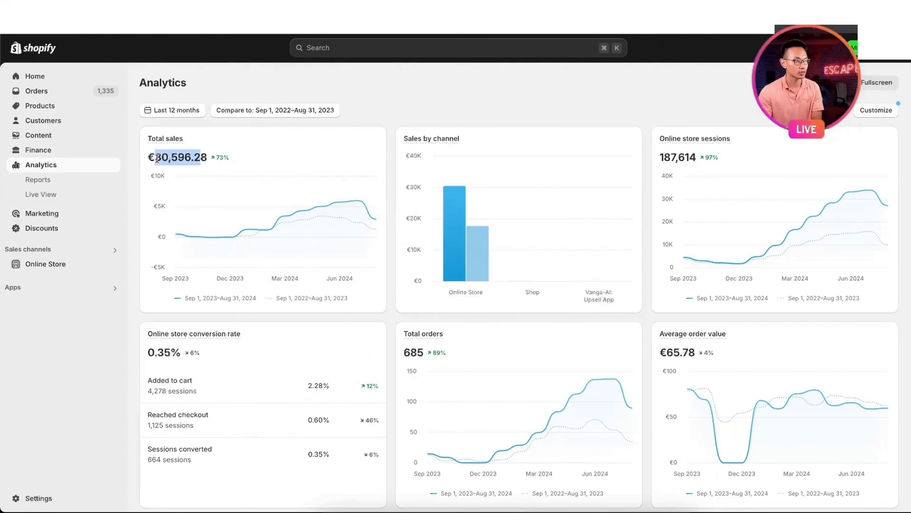
{"action": "left_click", "coordinate": [263, 155]}
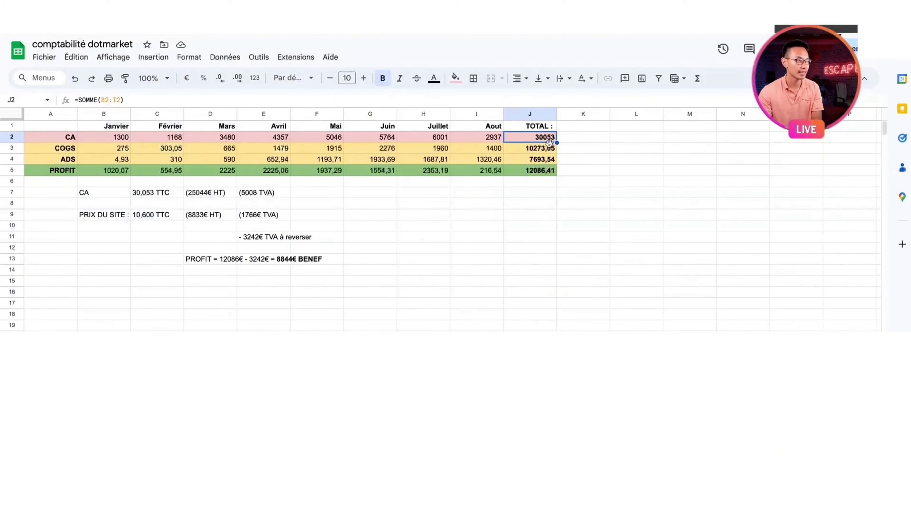
{"action": "left_click", "coordinate": [537, 160]}
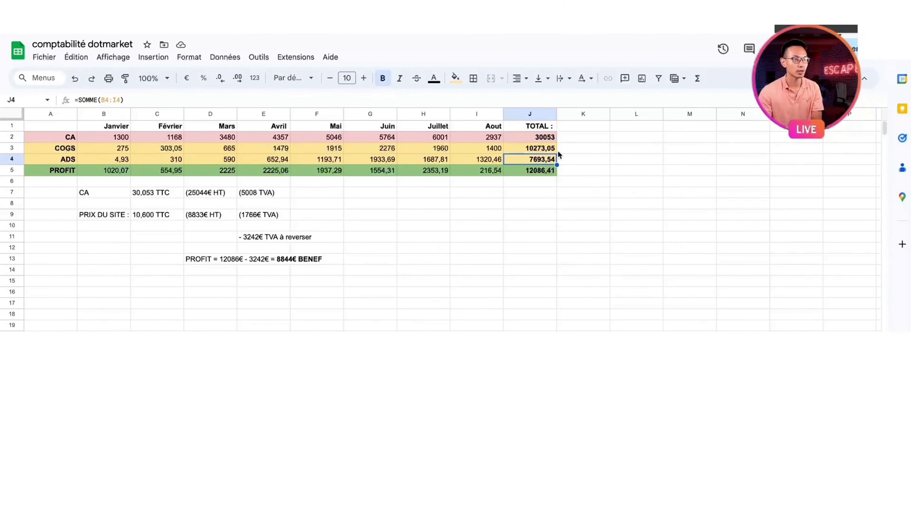
{"action": "left_click", "coordinate": [558, 150]}
{"action": "left_click", "coordinate": [539, 151]}
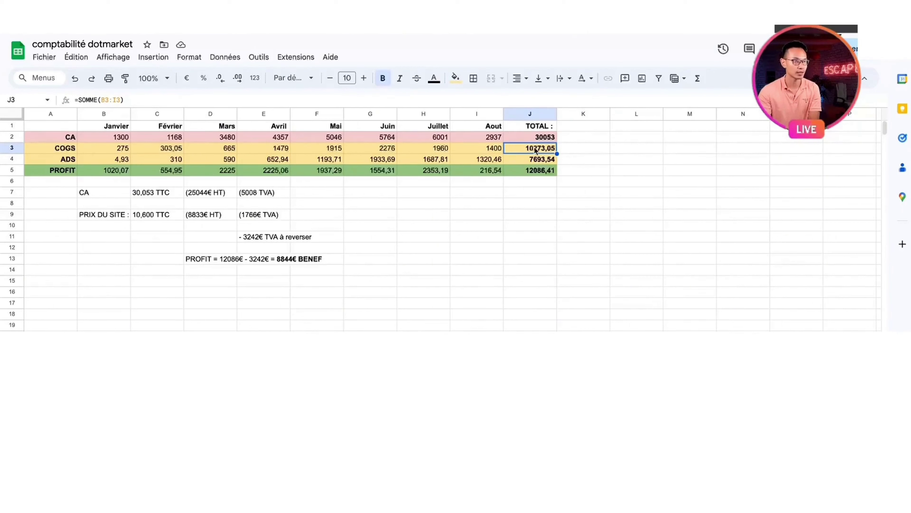
{"action": "left_click", "coordinate": [538, 141]}
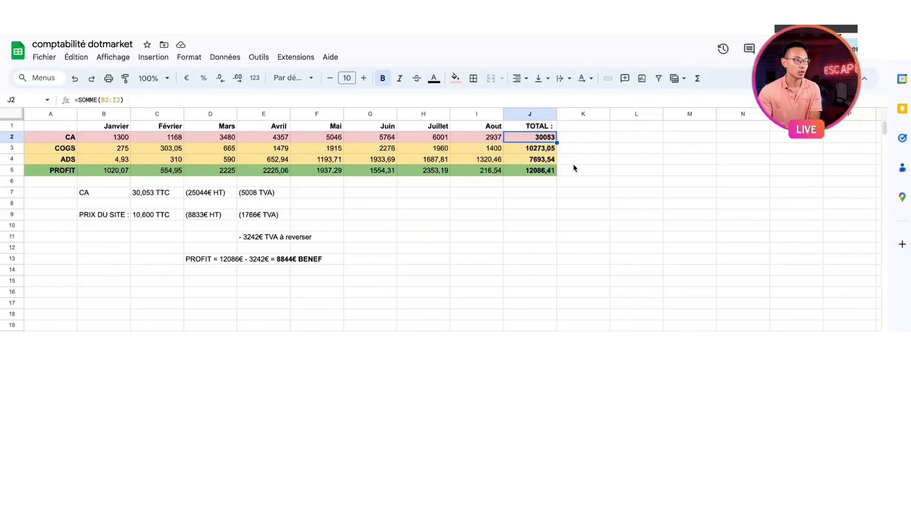
{"action": "left_click", "coordinate": [540, 171]}
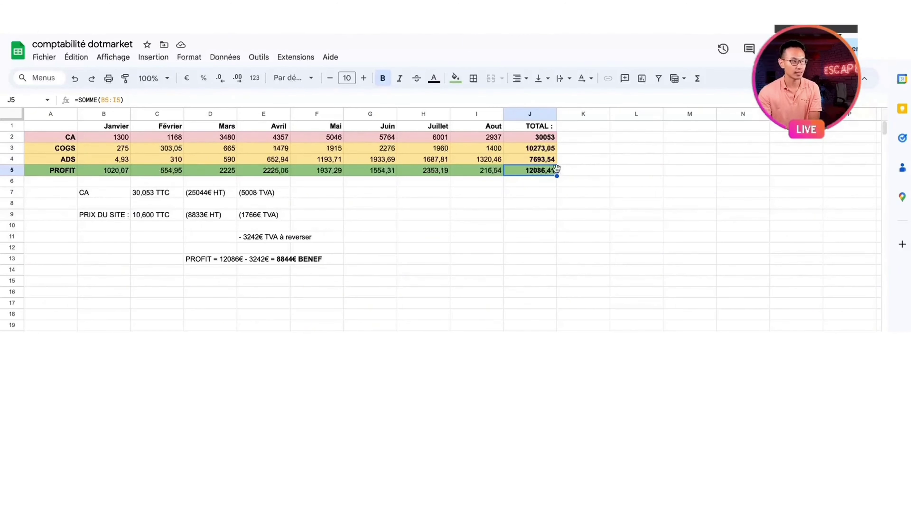
{"action": "left_click", "coordinate": [542, 159]}
{"action": "left_click", "coordinate": [542, 153]}
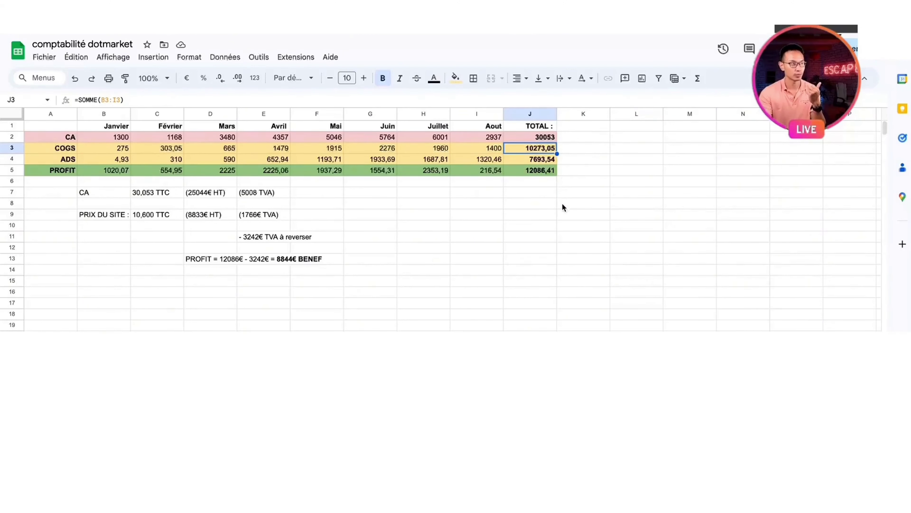
{"action": "left_click", "coordinate": [540, 171]}
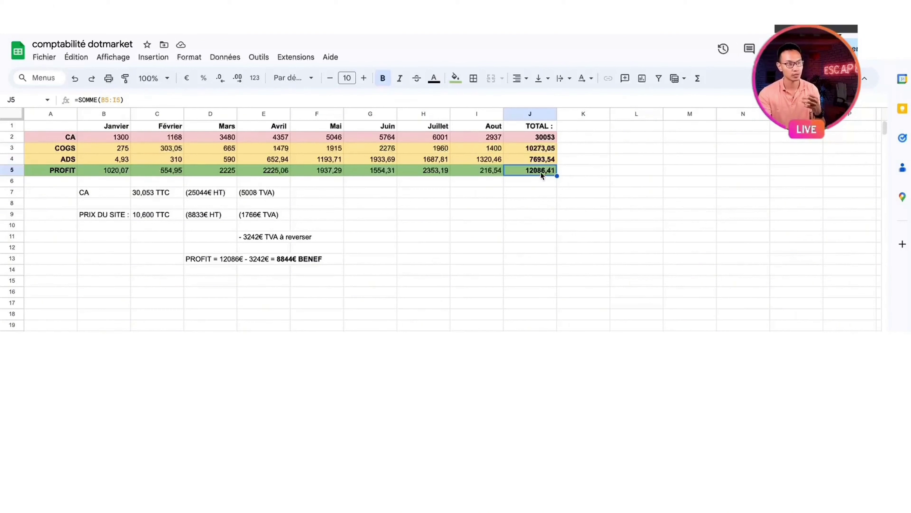
{"action": "left_click", "coordinate": [538, 186]}
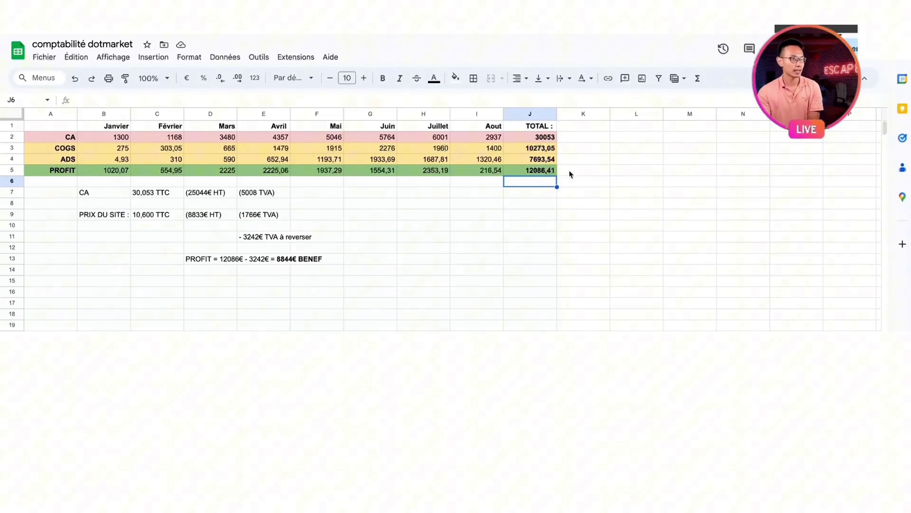
{"action": "left_click", "coordinate": [548, 171]}
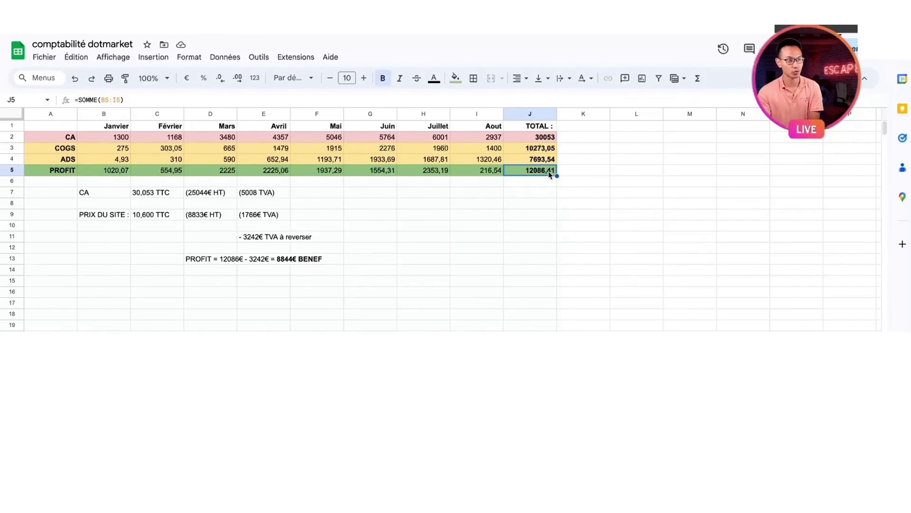
{"action": "left_click", "coordinate": [555, 139]}
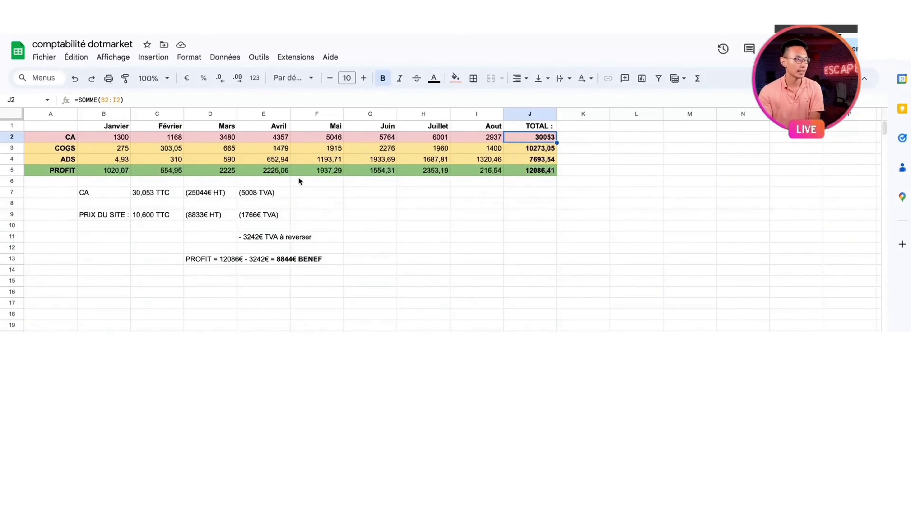
{"action": "left_click", "coordinate": [252, 194]}
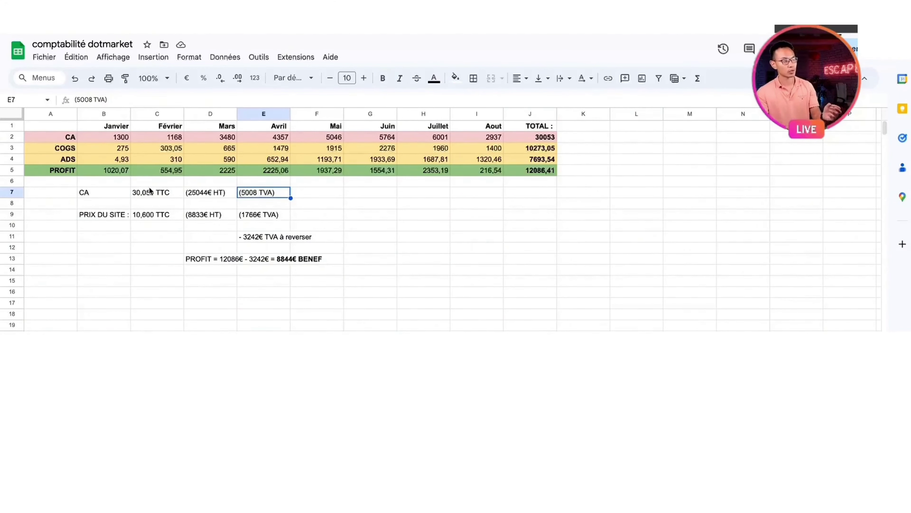
{"action": "left_click", "coordinate": [154, 218]}
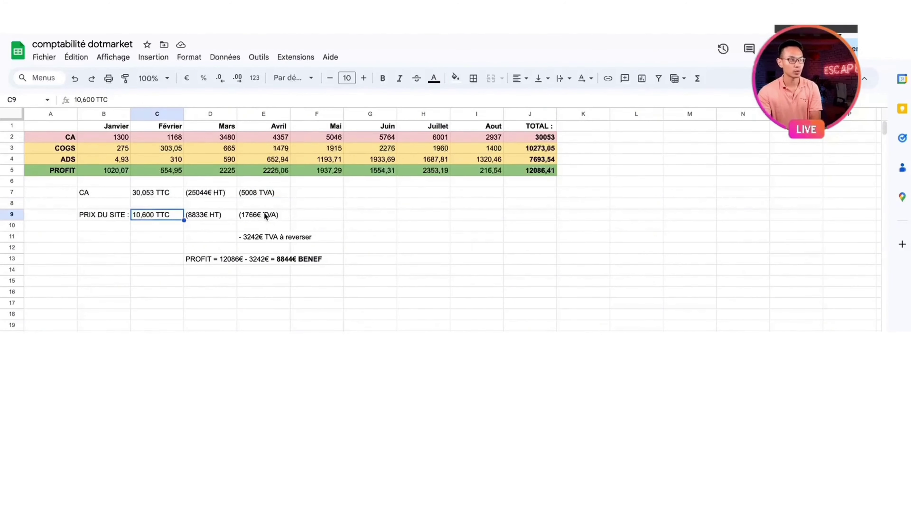
{"action": "left_click", "coordinate": [246, 215]}
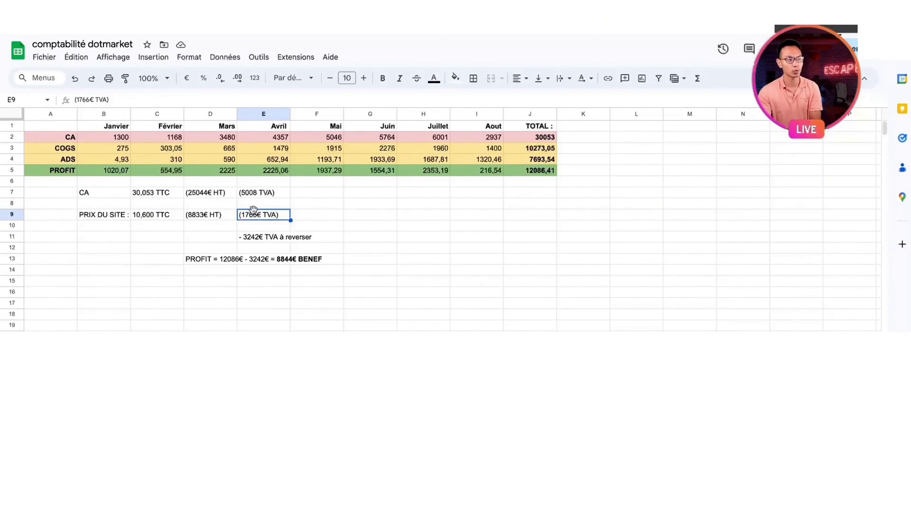
{"action": "left_click", "coordinate": [253, 195]}
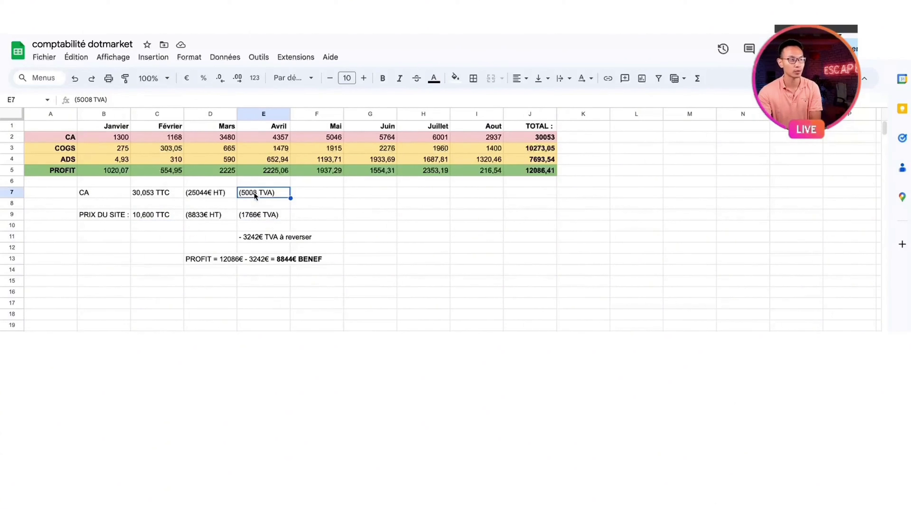
{"action": "left_click", "coordinate": [254, 238]}
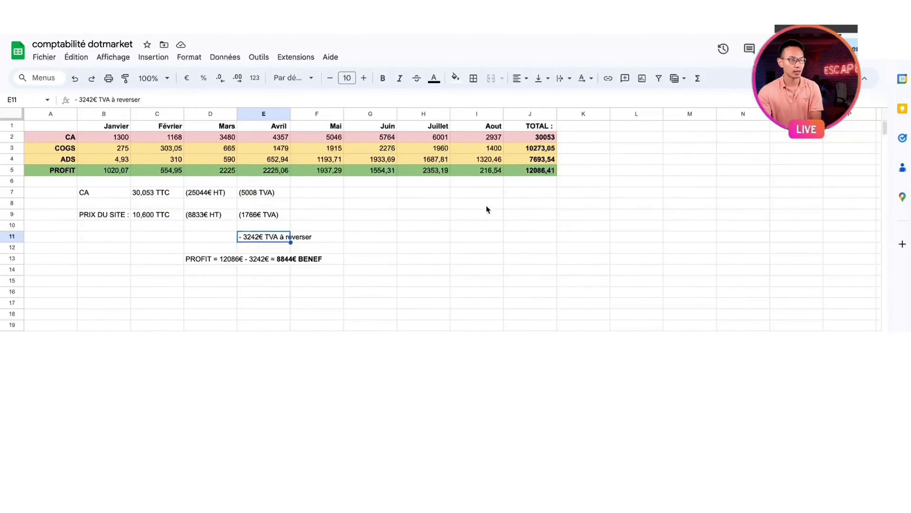
{"action": "left_click", "coordinate": [544, 172]}
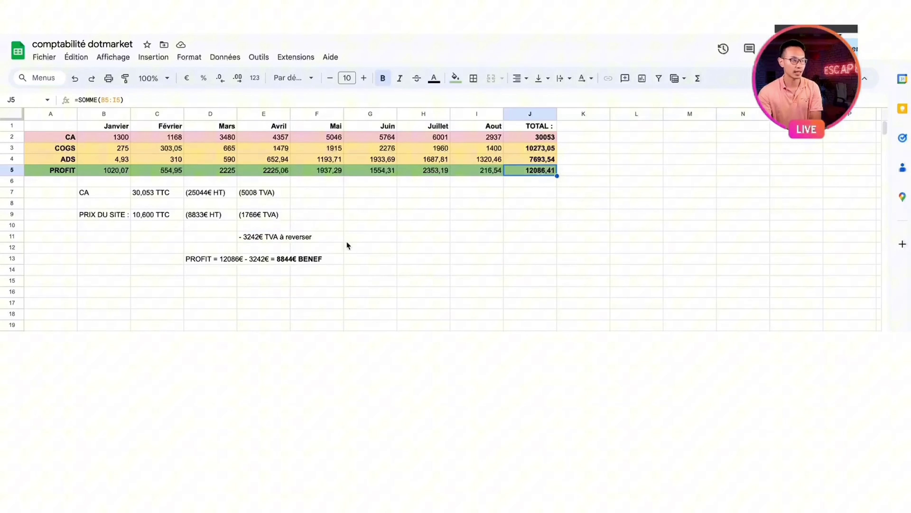
{"action": "left_click", "coordinate": [230, 260]}
{"action": "left_click", "coordinate": [256, 262]}
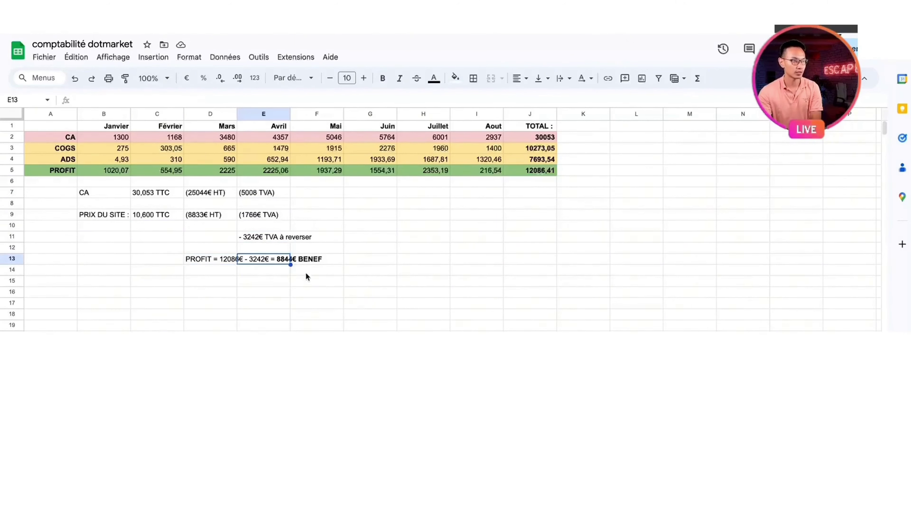
{"action": "left_click", "coordinate": [293, 269]}
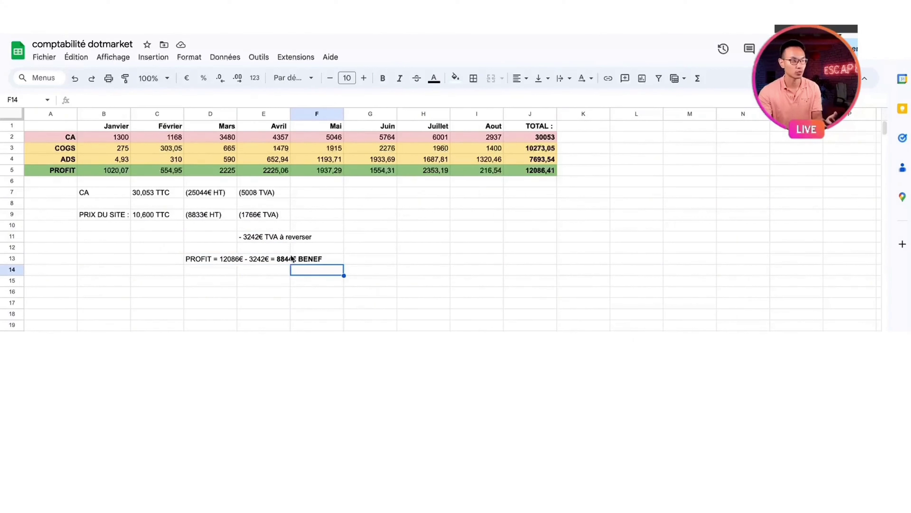
{"action": "left_click", "coordinate": [290, 260]}
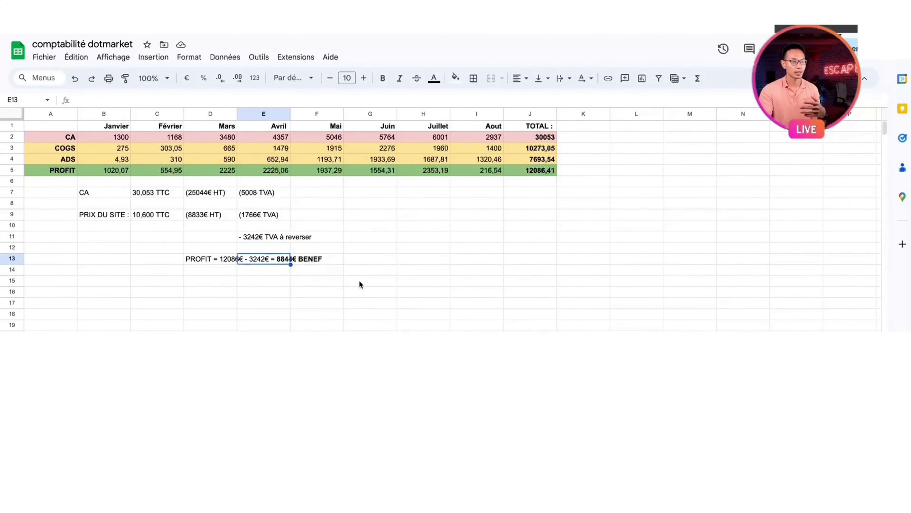
{"action": "left_click", "coordinate": [295, 276]}
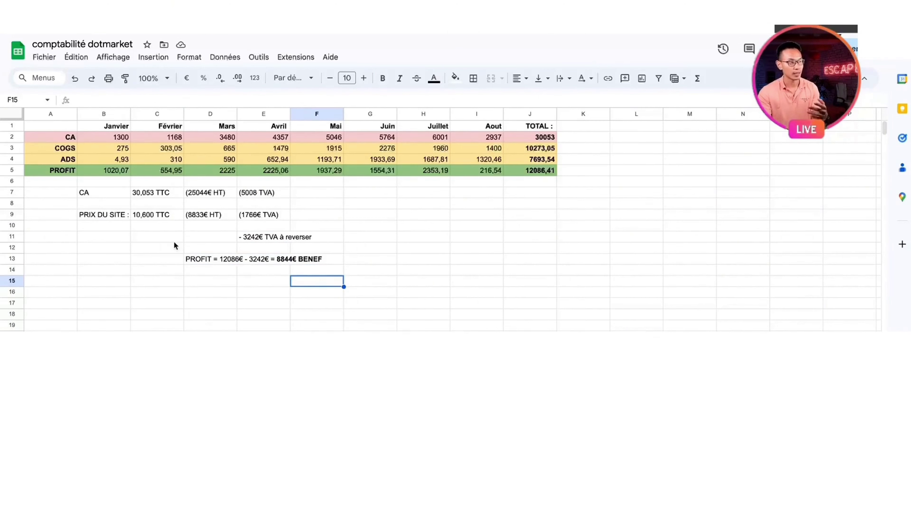
{"action": "left_click", "coordinate": [195, 215]}
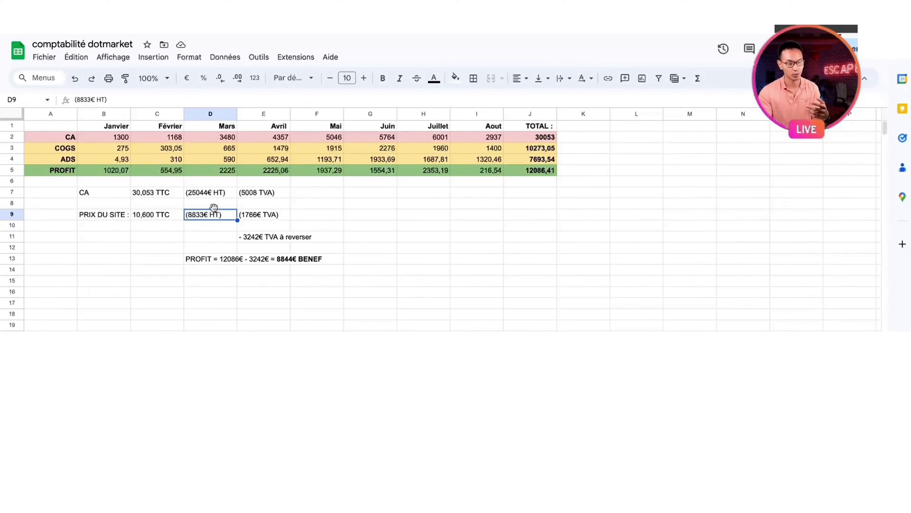
{"action": "left_click", "coordinate": [286, 259]}
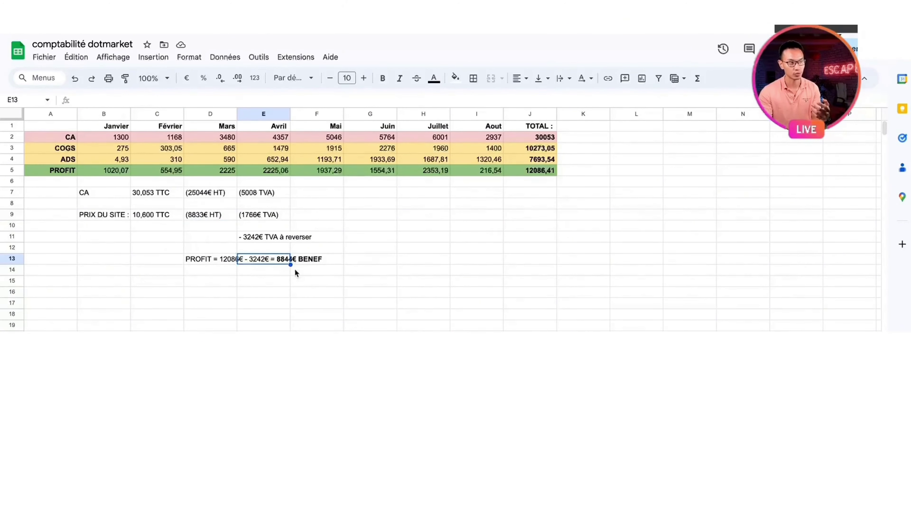
{"action": "left_click", "coordinate": [296, 281]}
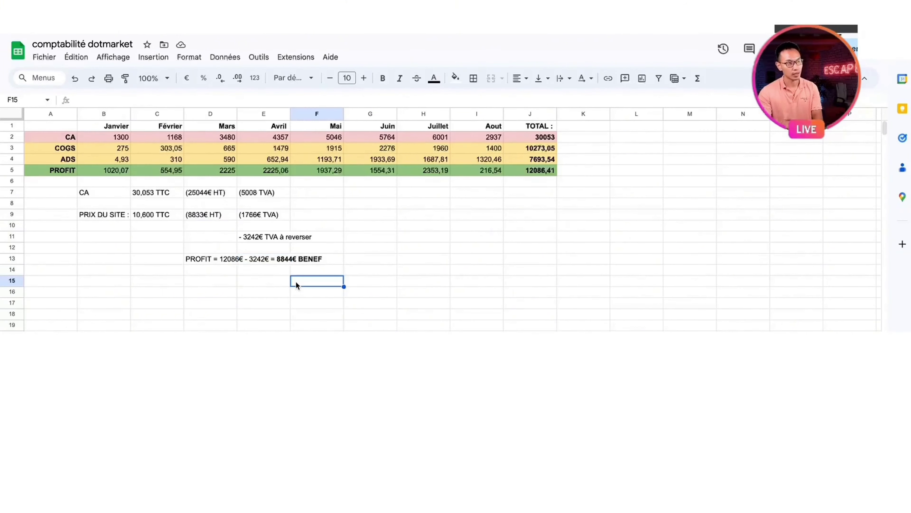
{"action": "left_click", "coordinate": [281, 262]}
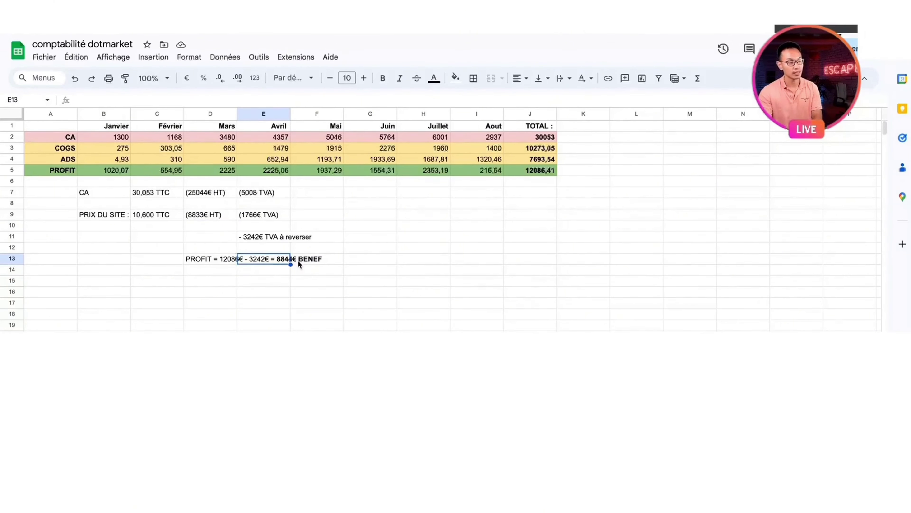
- Recheck the 8833€ HT site price and the PROFIT calculation in row 13
{"action": "left_click", "coordinate": [197, 216]}
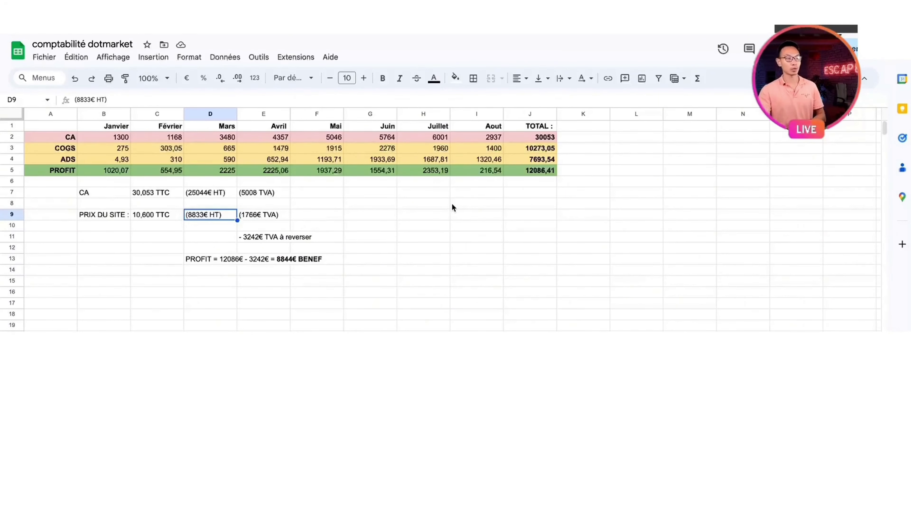
{"action": "left_click", "coordinate": [234, 260]}
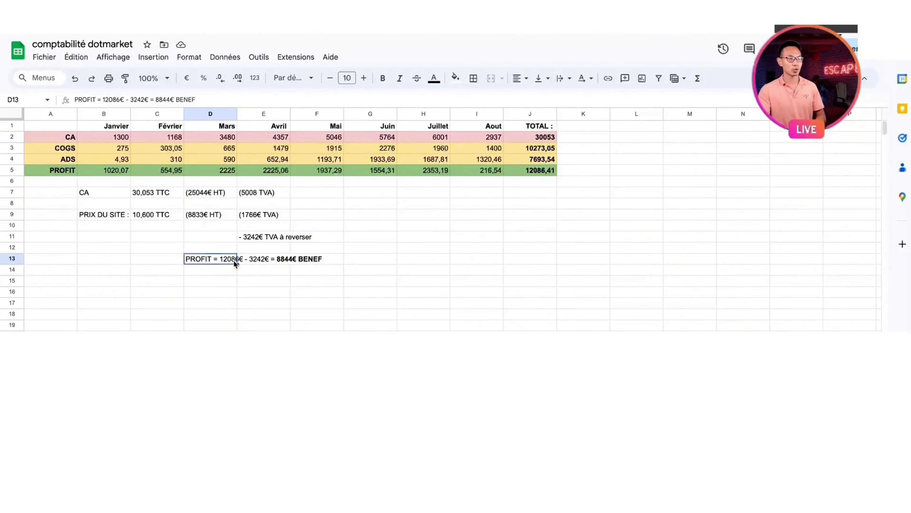
{"action": "left_click", "coordinate": [363, 258]}
{"action": "left_click", "coordinate": [374, 215]}
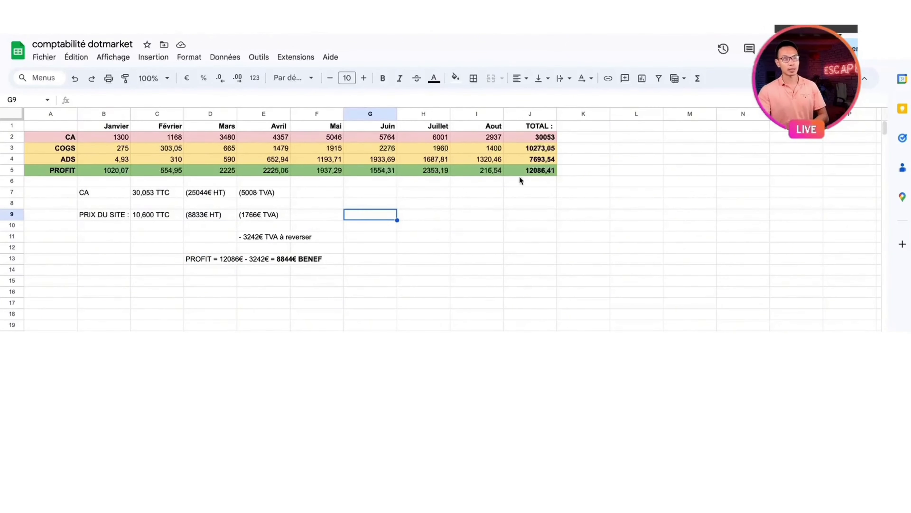
{"action": "left_click", "coordinate": [489, 252]}
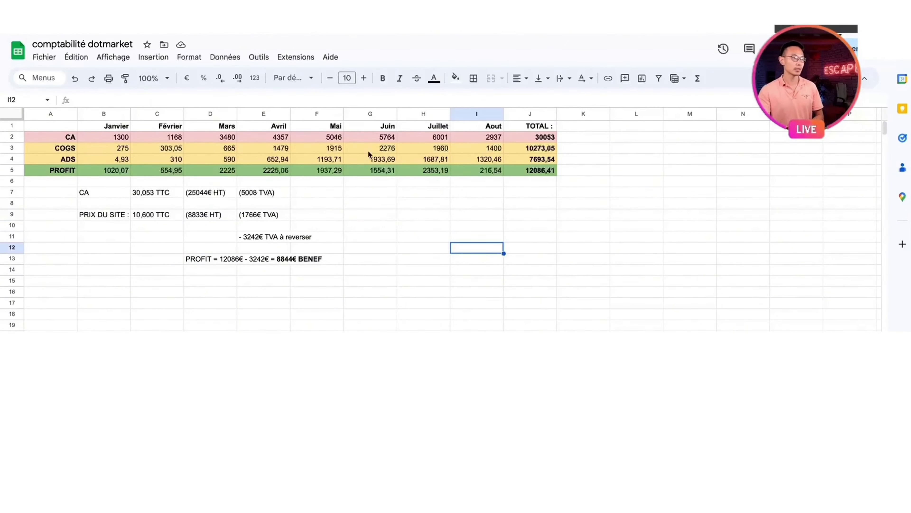
{"action": "left_click", "coordinate": [286, 258]}
{"action": "left_click", "coordinate": [373, 259]}
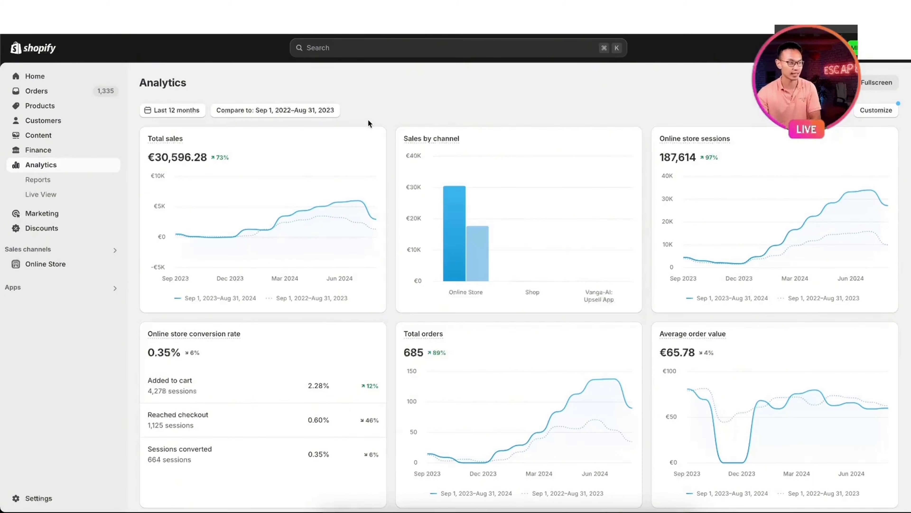
{"action": "mouse_move", "coordinate": [195, 237]}
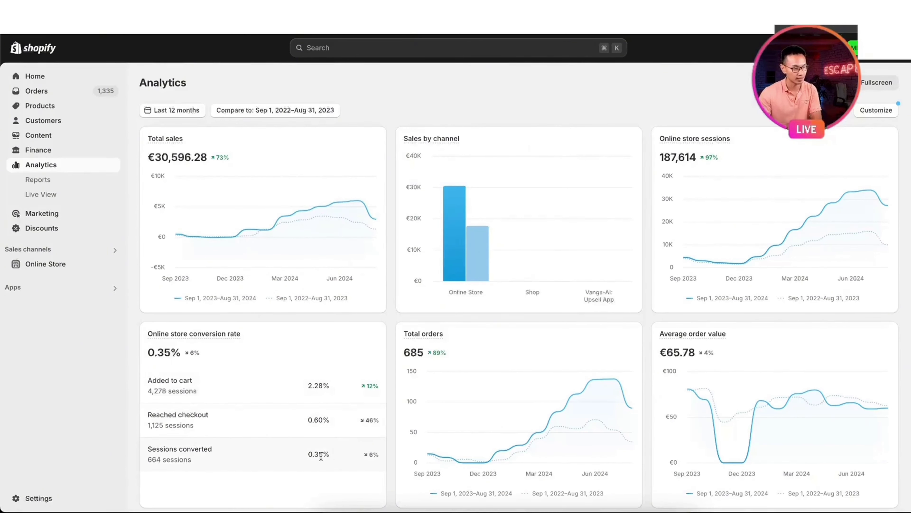
{"action": "left_click_drag", "start_coordinate": [327, 454], "coordinate": [302, 456]}
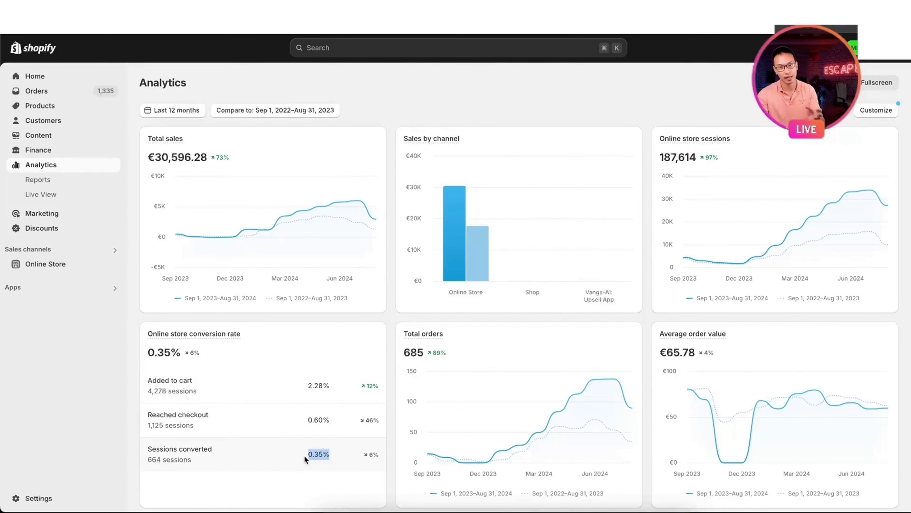
{"action": "left_click_drag", "start_coordinate": [305, 457], "coordinate": [139, 350]}
{"action": "left_click", "coordinate": [139, 350]}
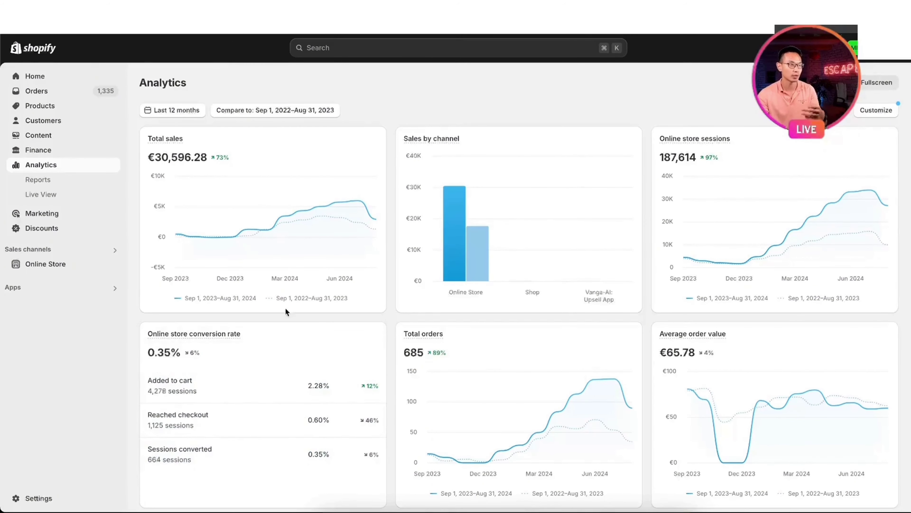
- Check the Shopify analytics figures for last month, August 2024
{"action": "left_click", "coordinate": [182, 111]}
{"action": "left_click", "coordinate": [510, 159]}
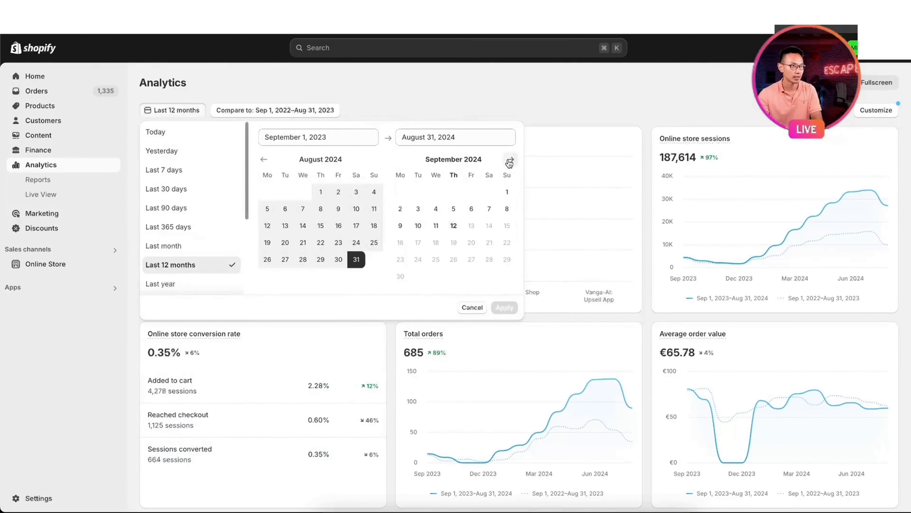
{"action": "left_click", "coordinate": [321, 191]}
{"action": "left_click", "coordinate": [356, 258]}
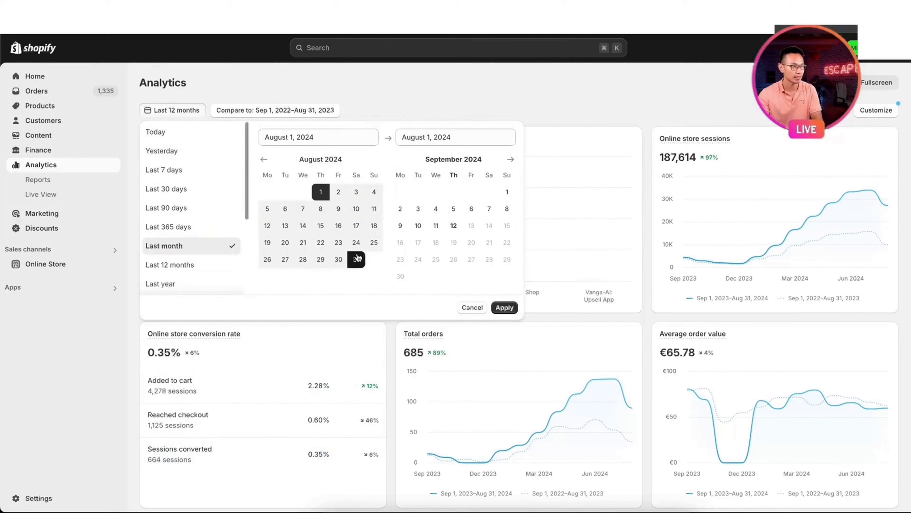
{"action": "left_click", "coordinate": [505, 307]}
- Switch the analytics date range to the last 90 days (Jun 14–Sep 11, 2024)
{"action": "mouse_move", "coordinate": [322, 238]}
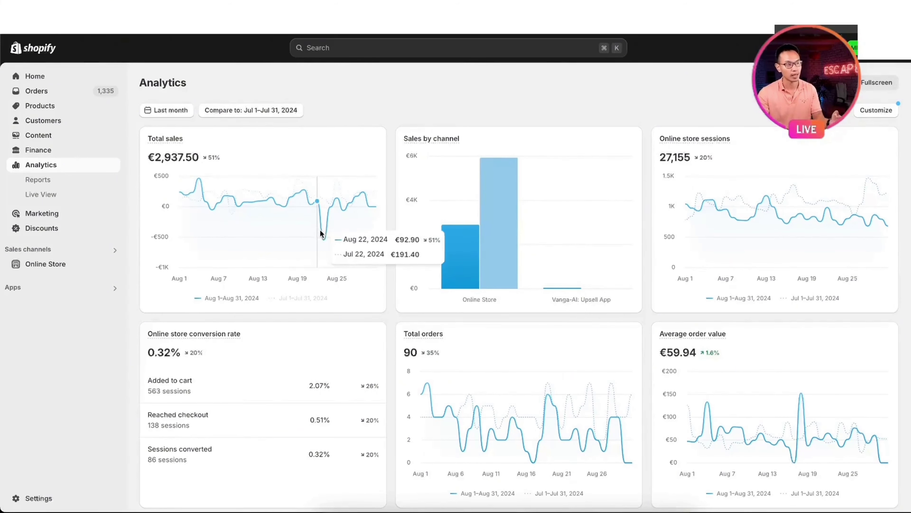
{"action": "left_click", "coordinate": [170, 112]}
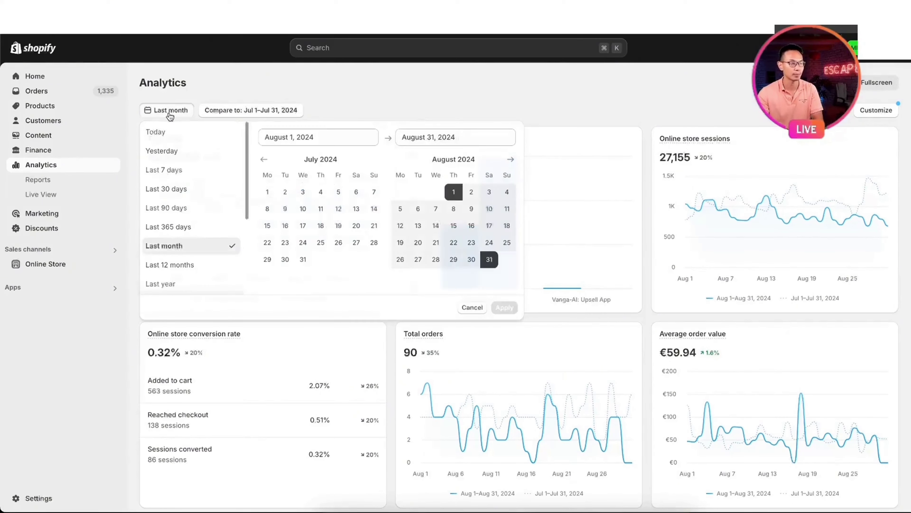
{"action": "left_click", "coordinate": [166, 207]}
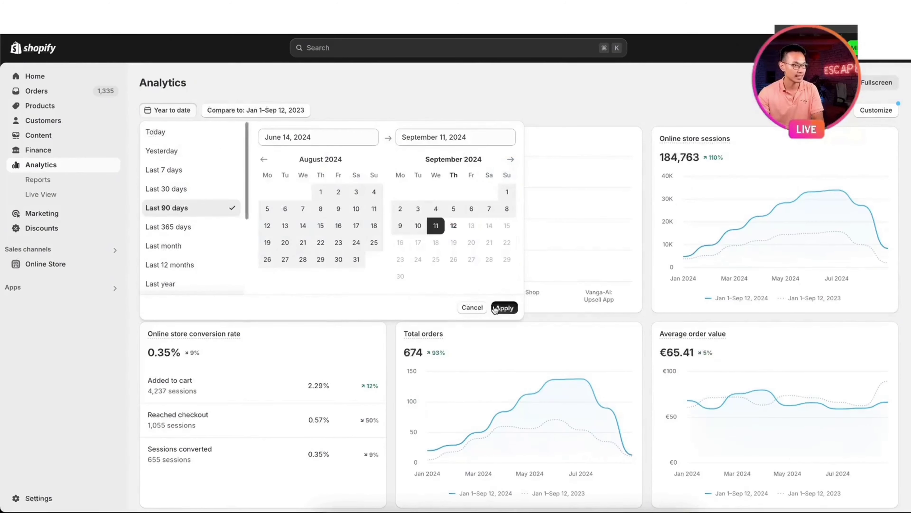
{"action": "left_click", "coordinate": [504, 308]}
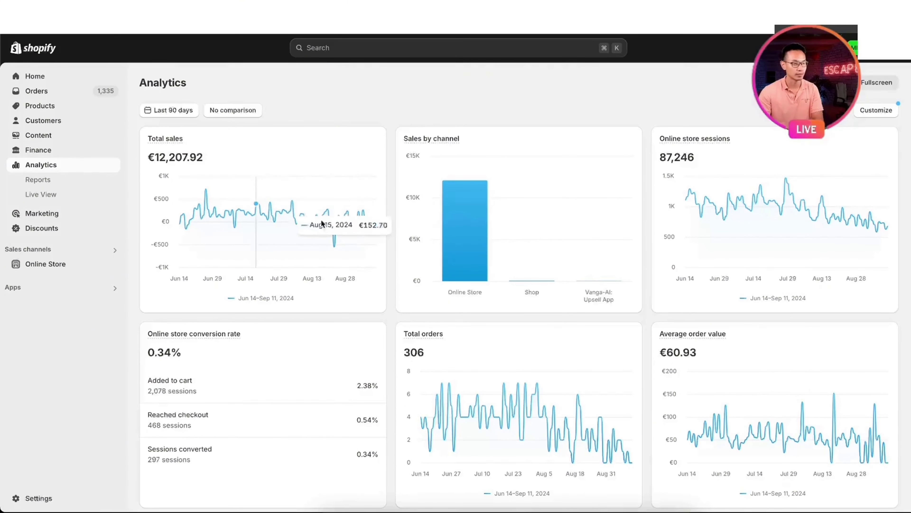
- Open the year-to-date Total sales report and highlight the €30,397.72 net sales total
{"action": "left_click", "coordinate": [52, 185]}
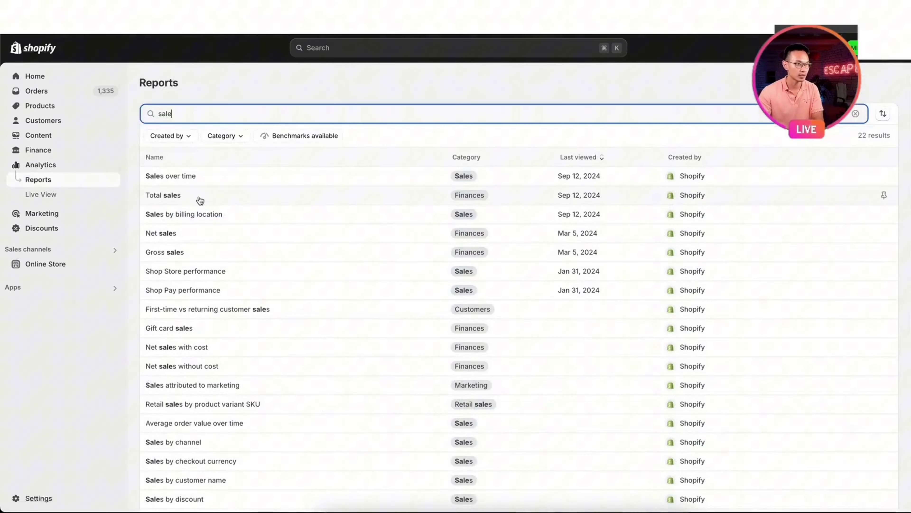
{"action": "left_click", "coordinate": [203, 198]}
{"action": "left_click", "coordinate": [186, 114]}
{"action": "scroll", "coordinate": [194, 147], "scroll_direction": "down", "scroll_amount": 3}
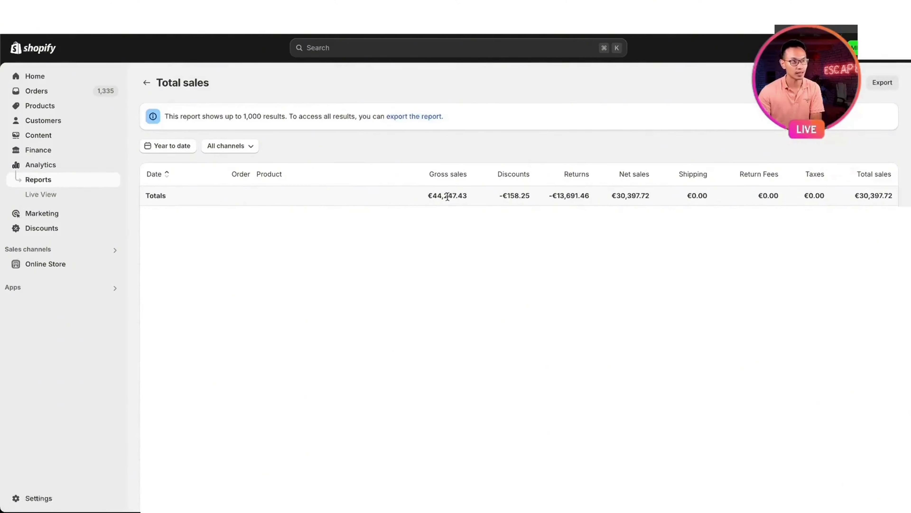
{"action": "left_click_drag", "start_coordinate": [556, 195], "coordinate": [650, 196]}
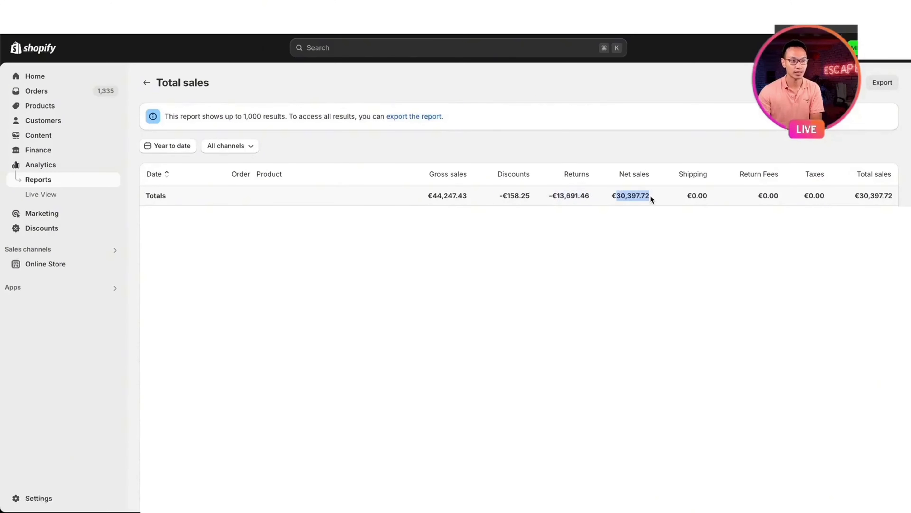